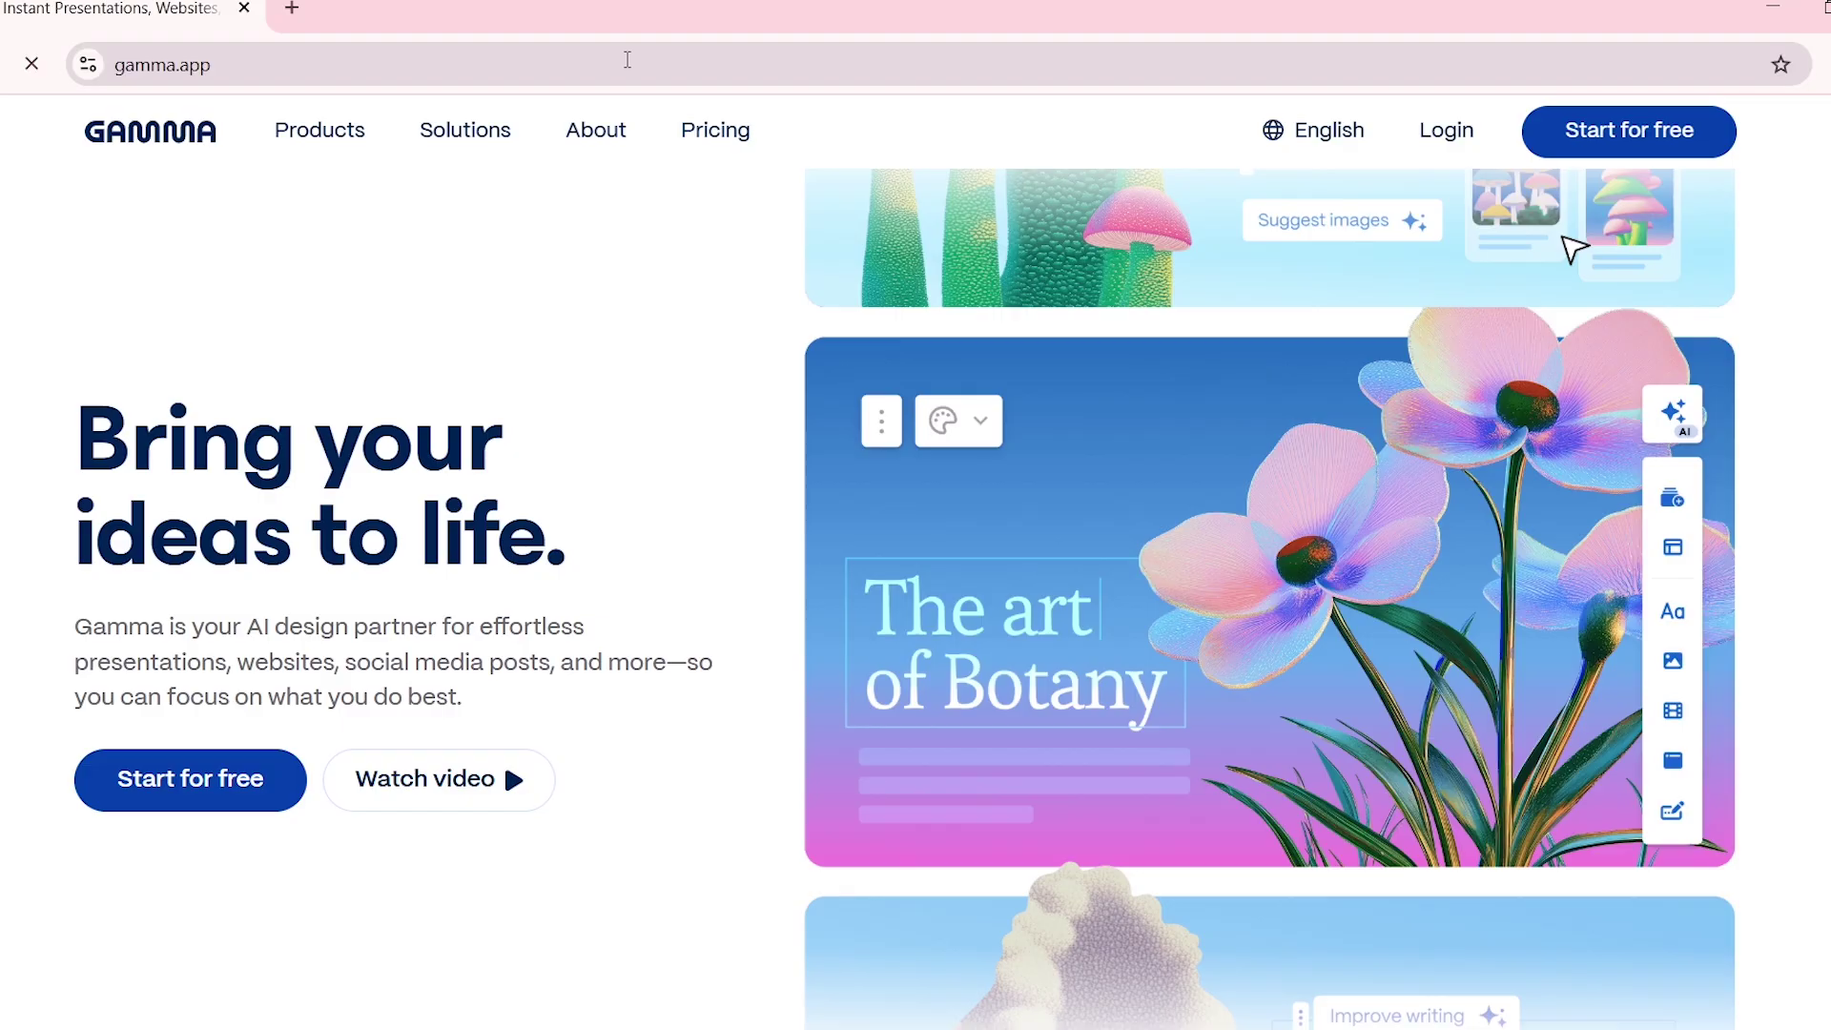
- Examine the home page's product categories, customer logos and AI generation features
scroll(569, 381, "down", 8)
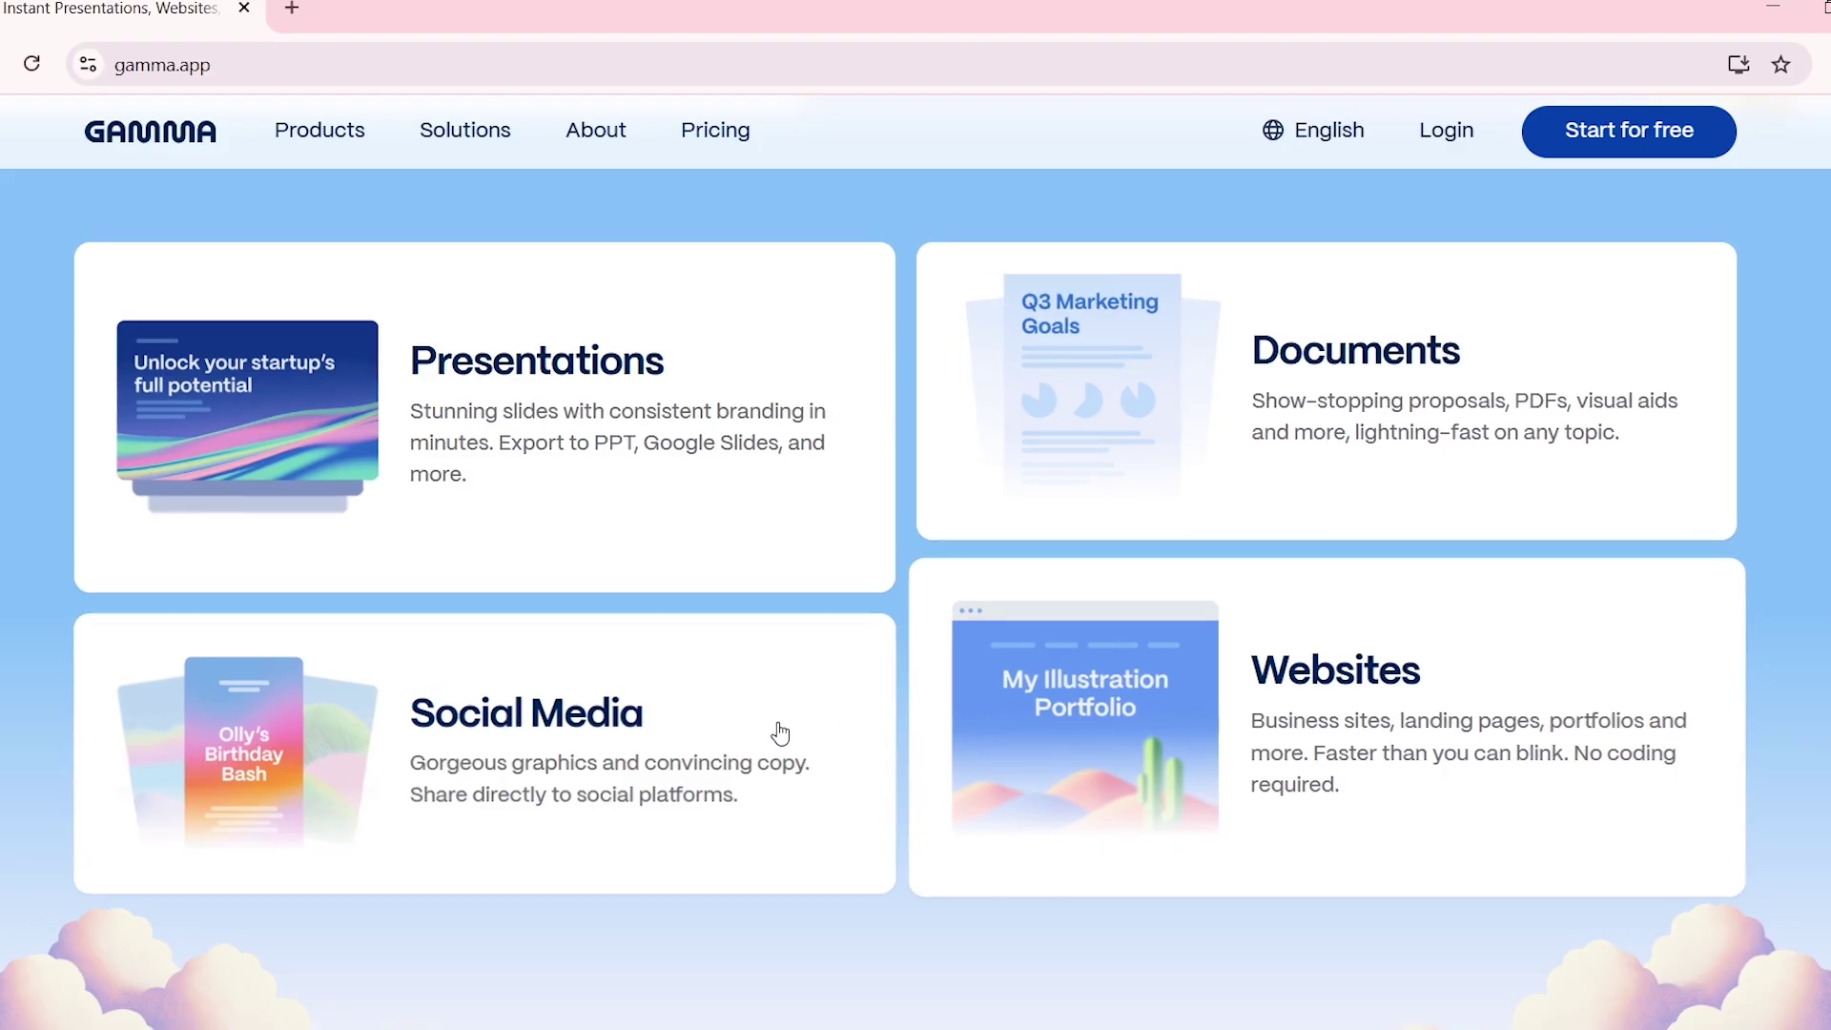
scroll(780, 732, "down", 10)
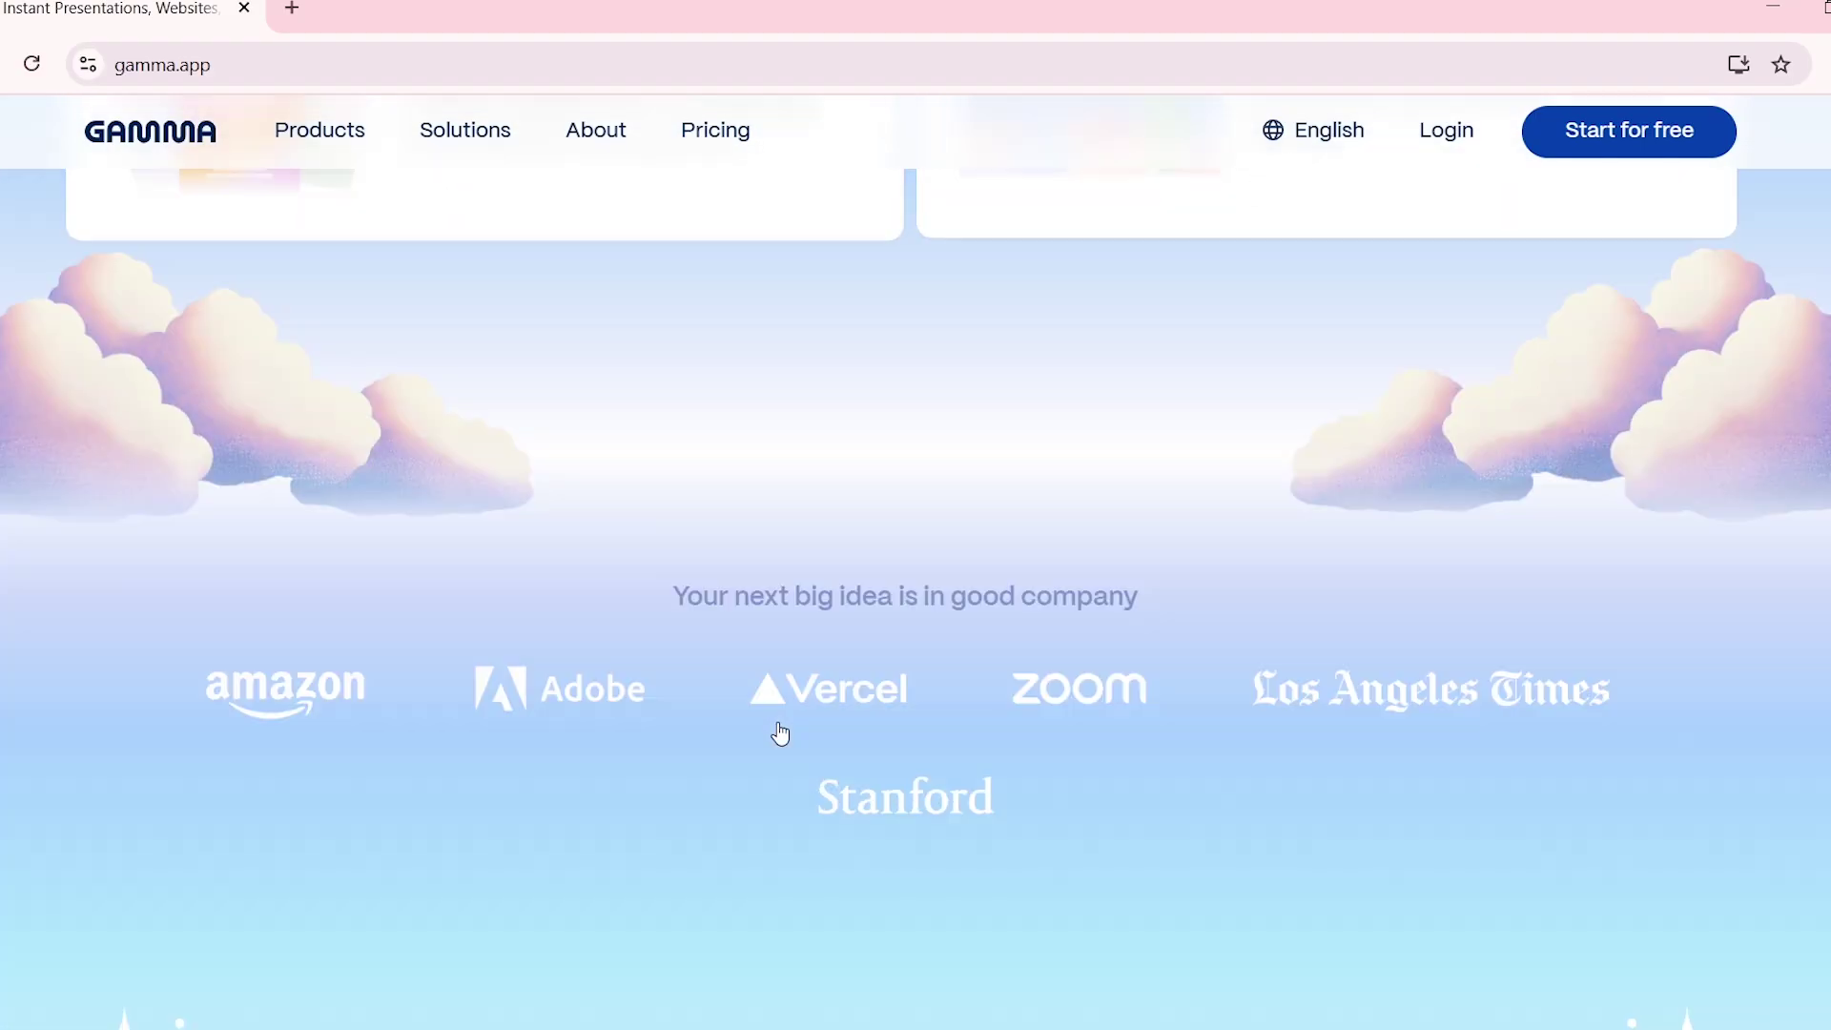
scroll(782, 731, "down", 8)
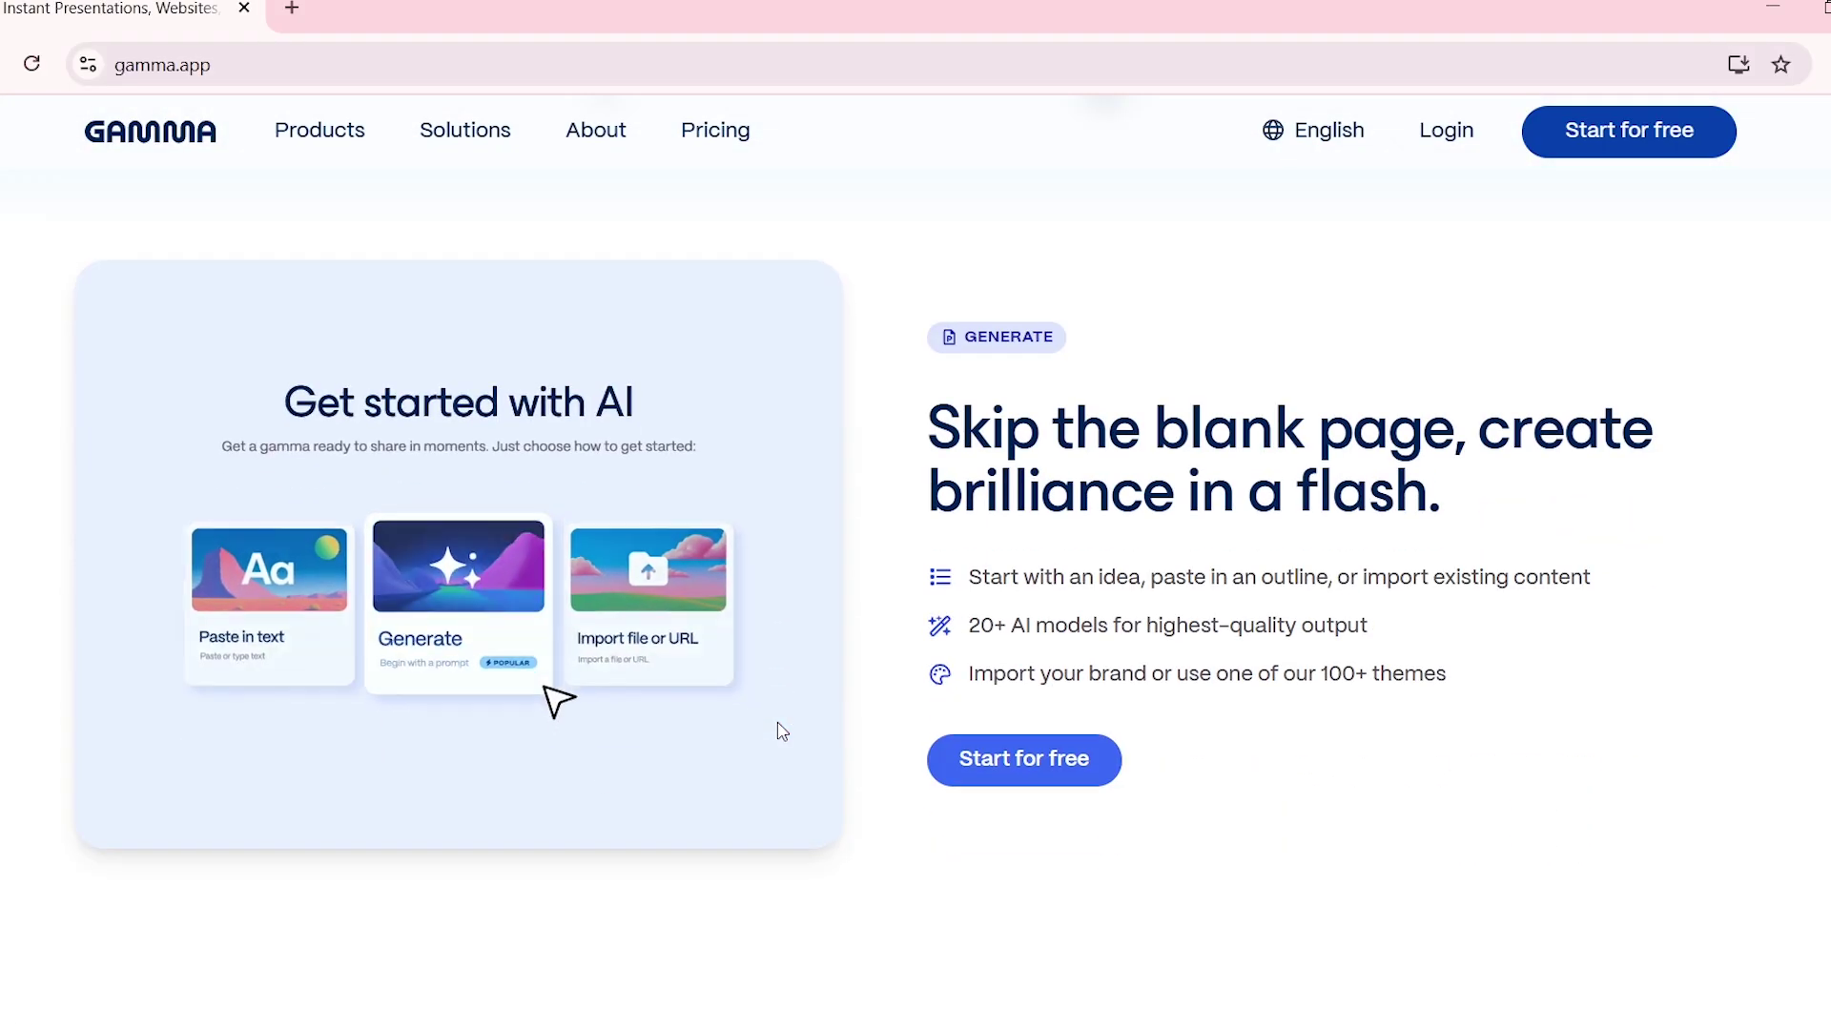
scroll(782, 731, "down", 6)
scroll(780, 731, "down", 4)
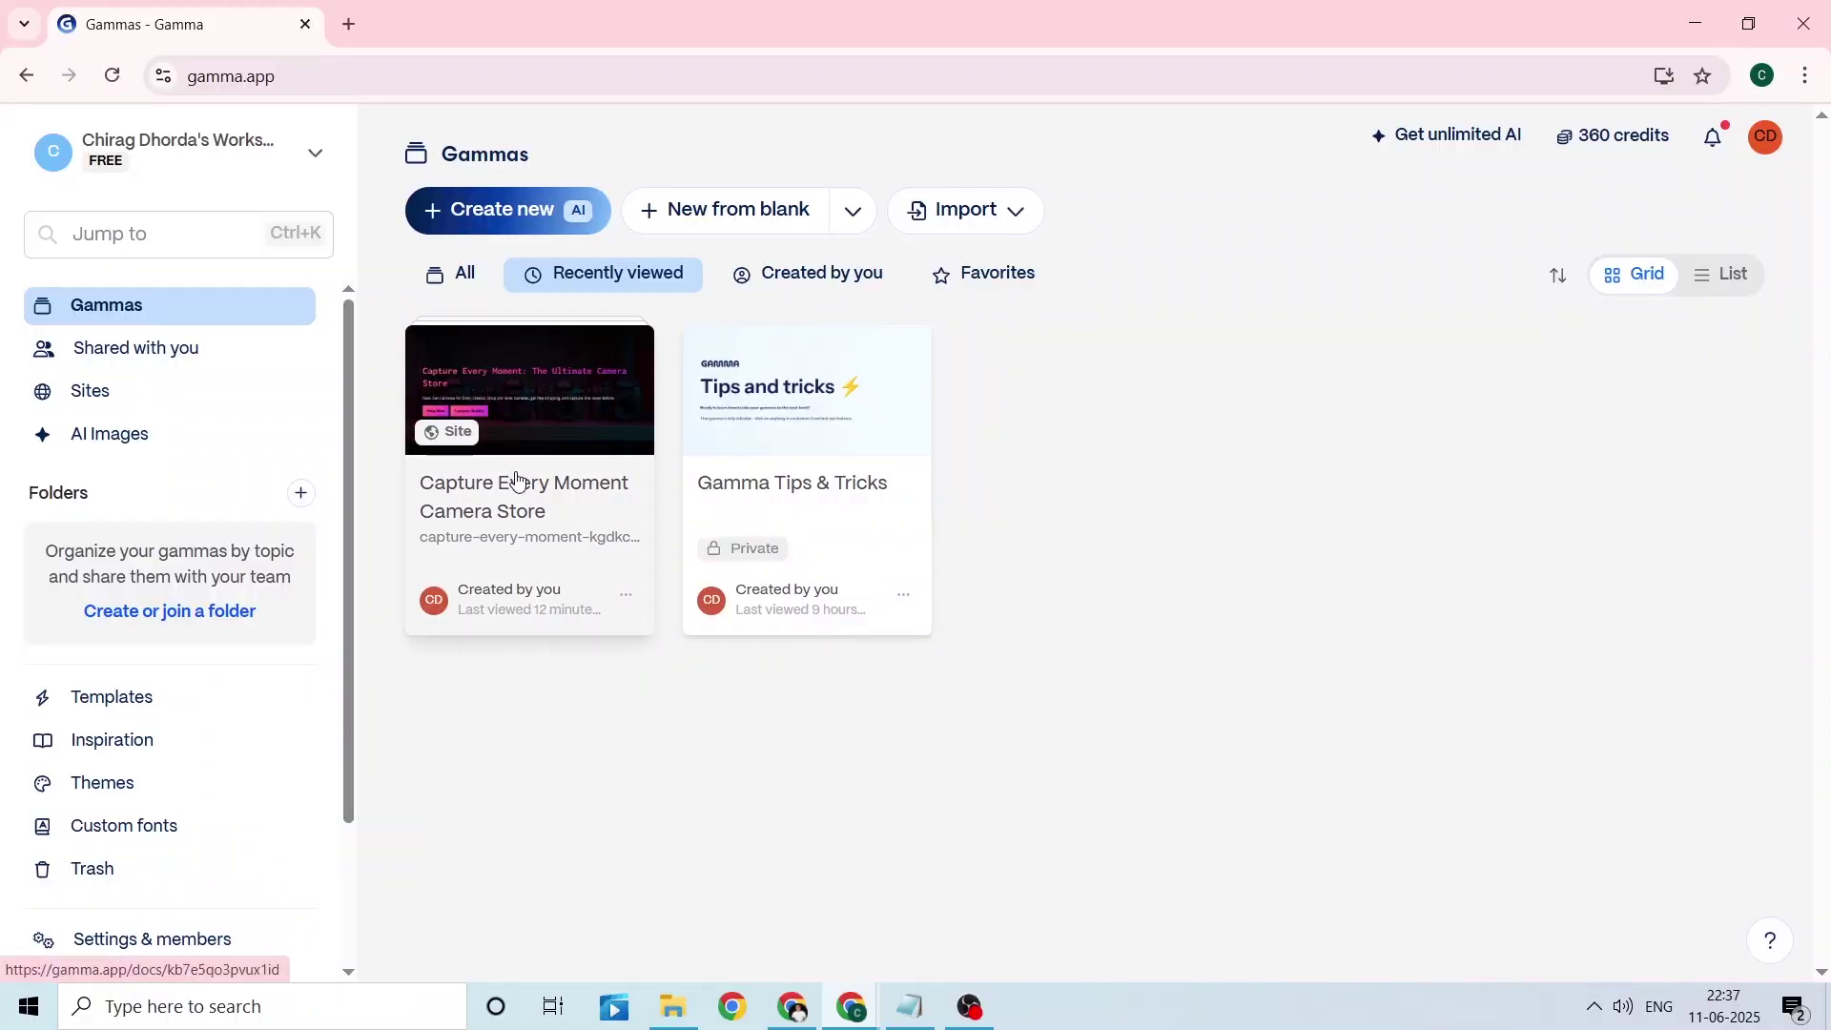
left_click(471, 784)
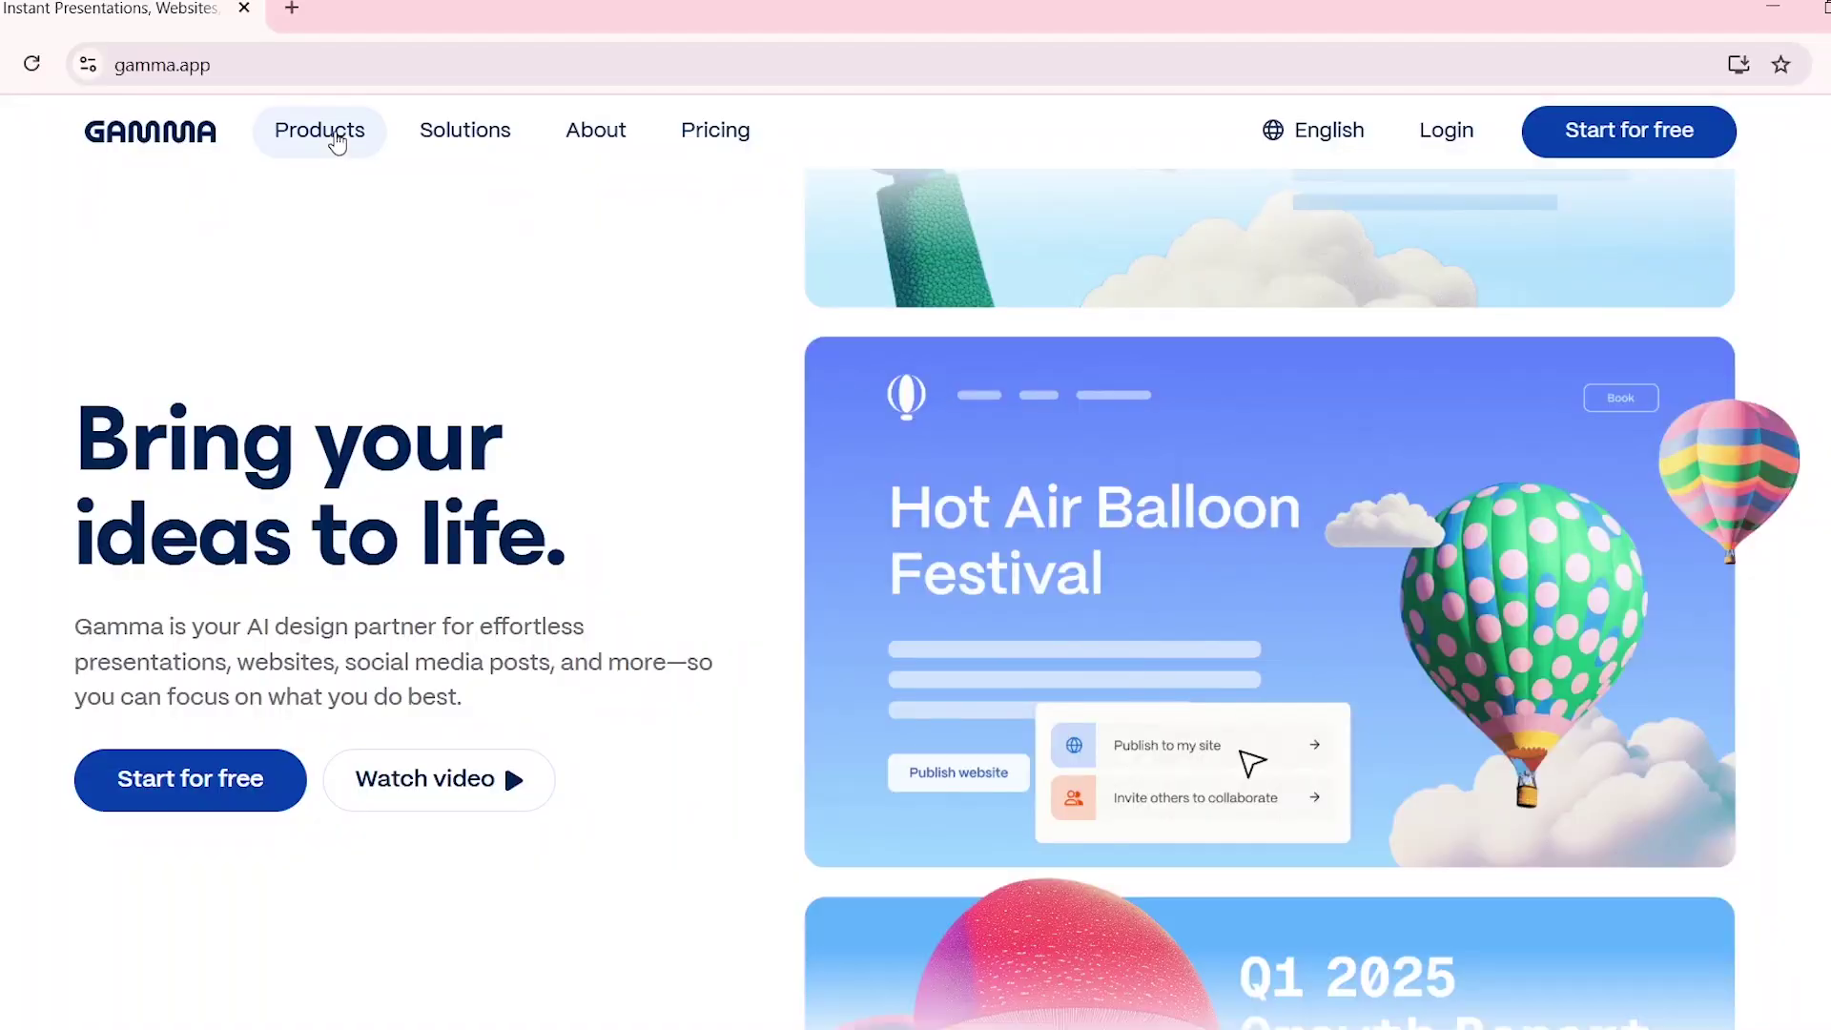
- Open the Presentations product page and look through its examples
mouse_move(324, 186)
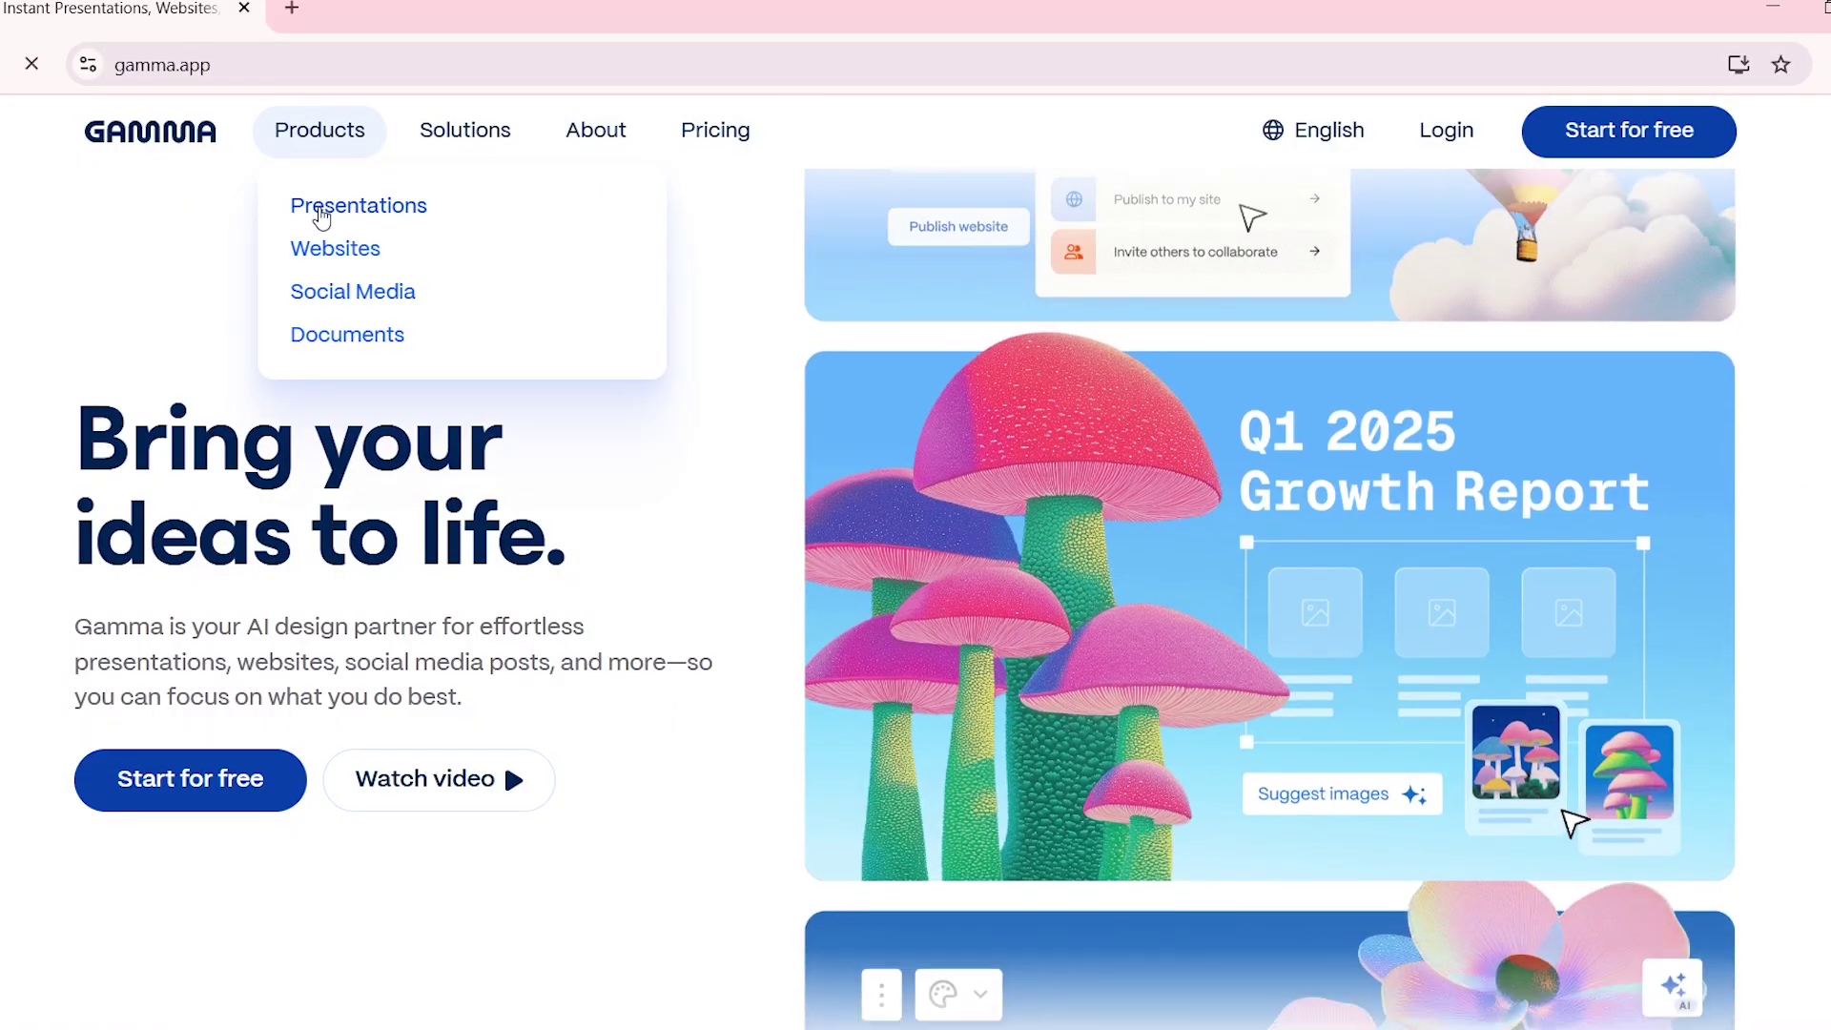
left_click(323, 212)
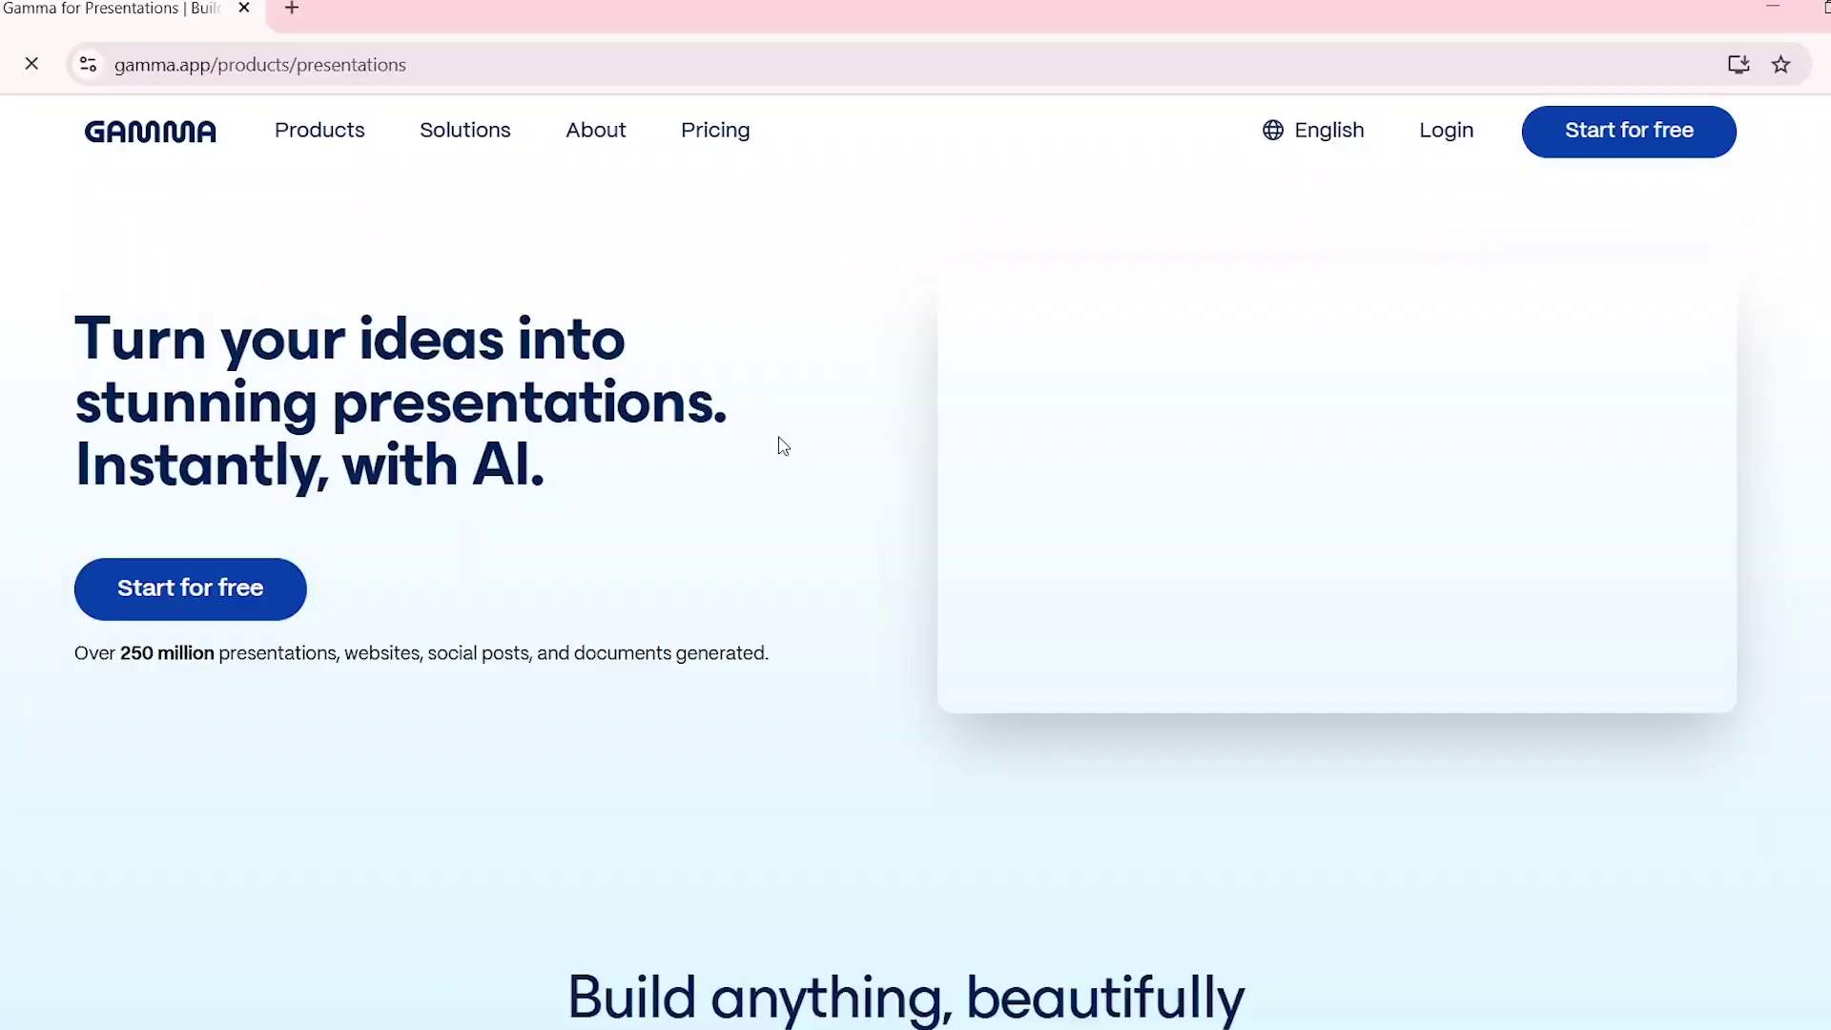
scroll(782, 445, "down", 3)
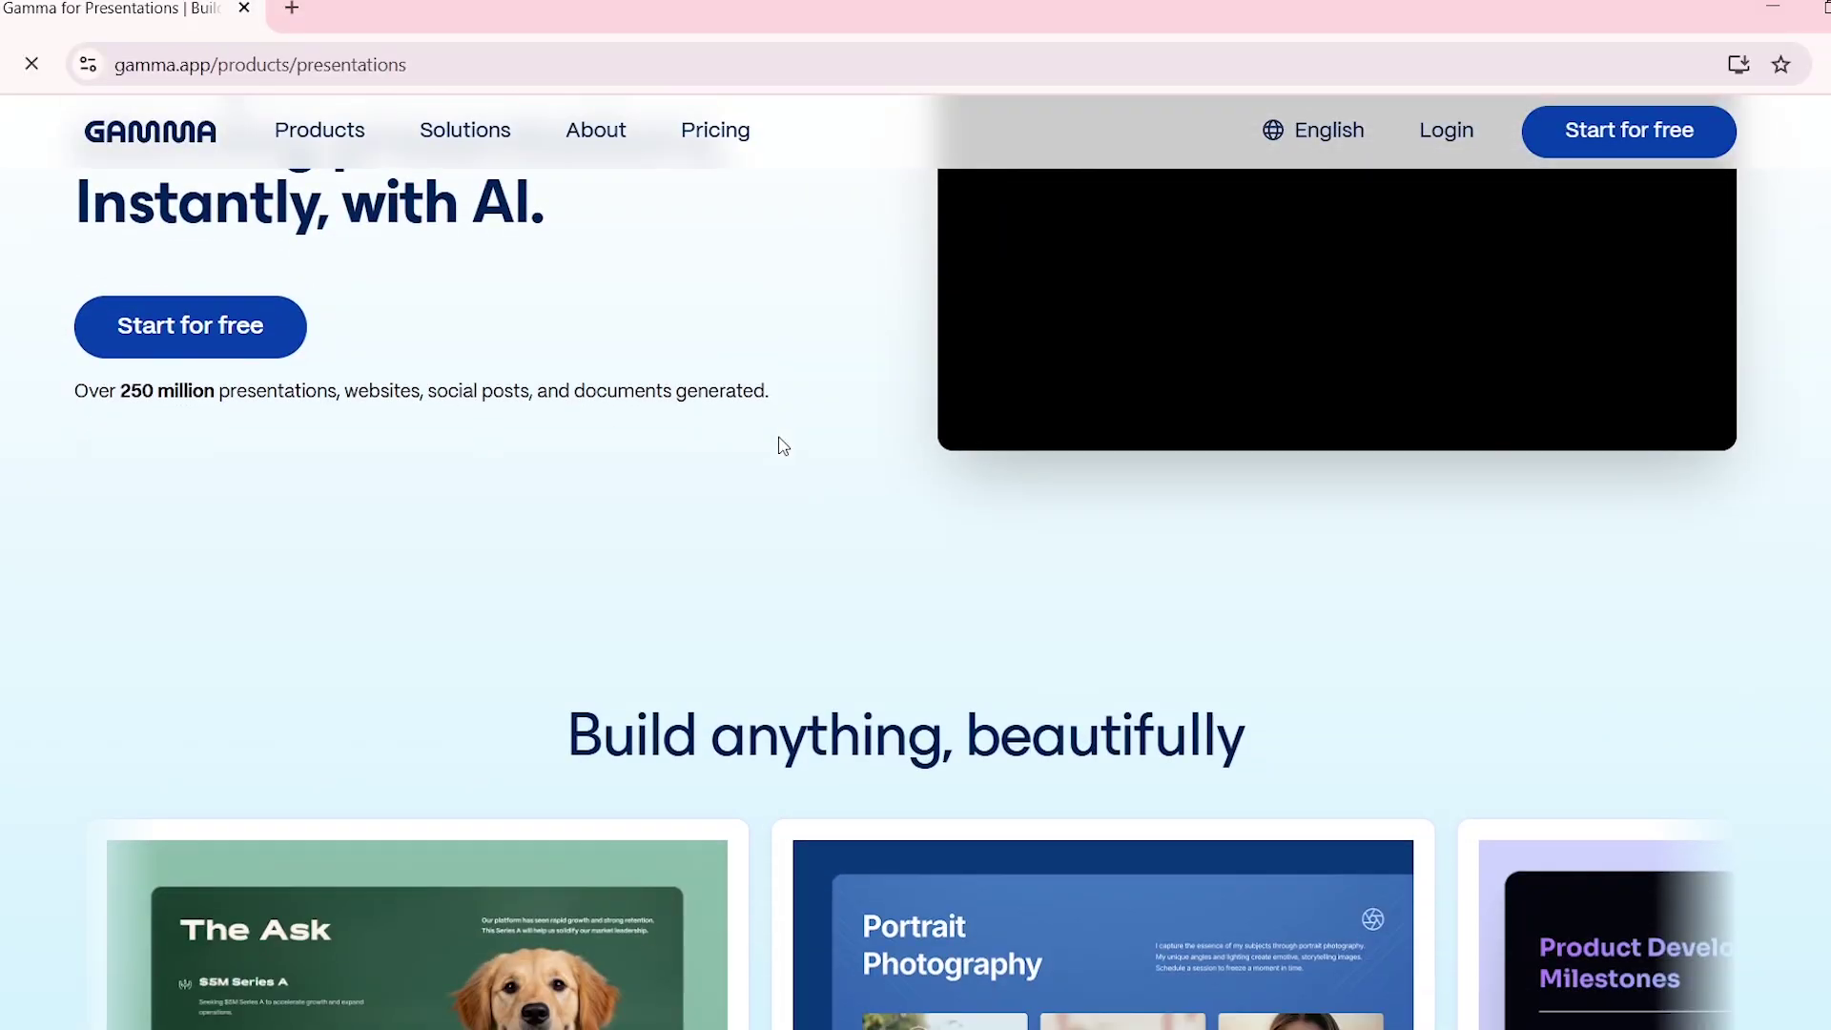
scroll(780, 440, "down", 5)
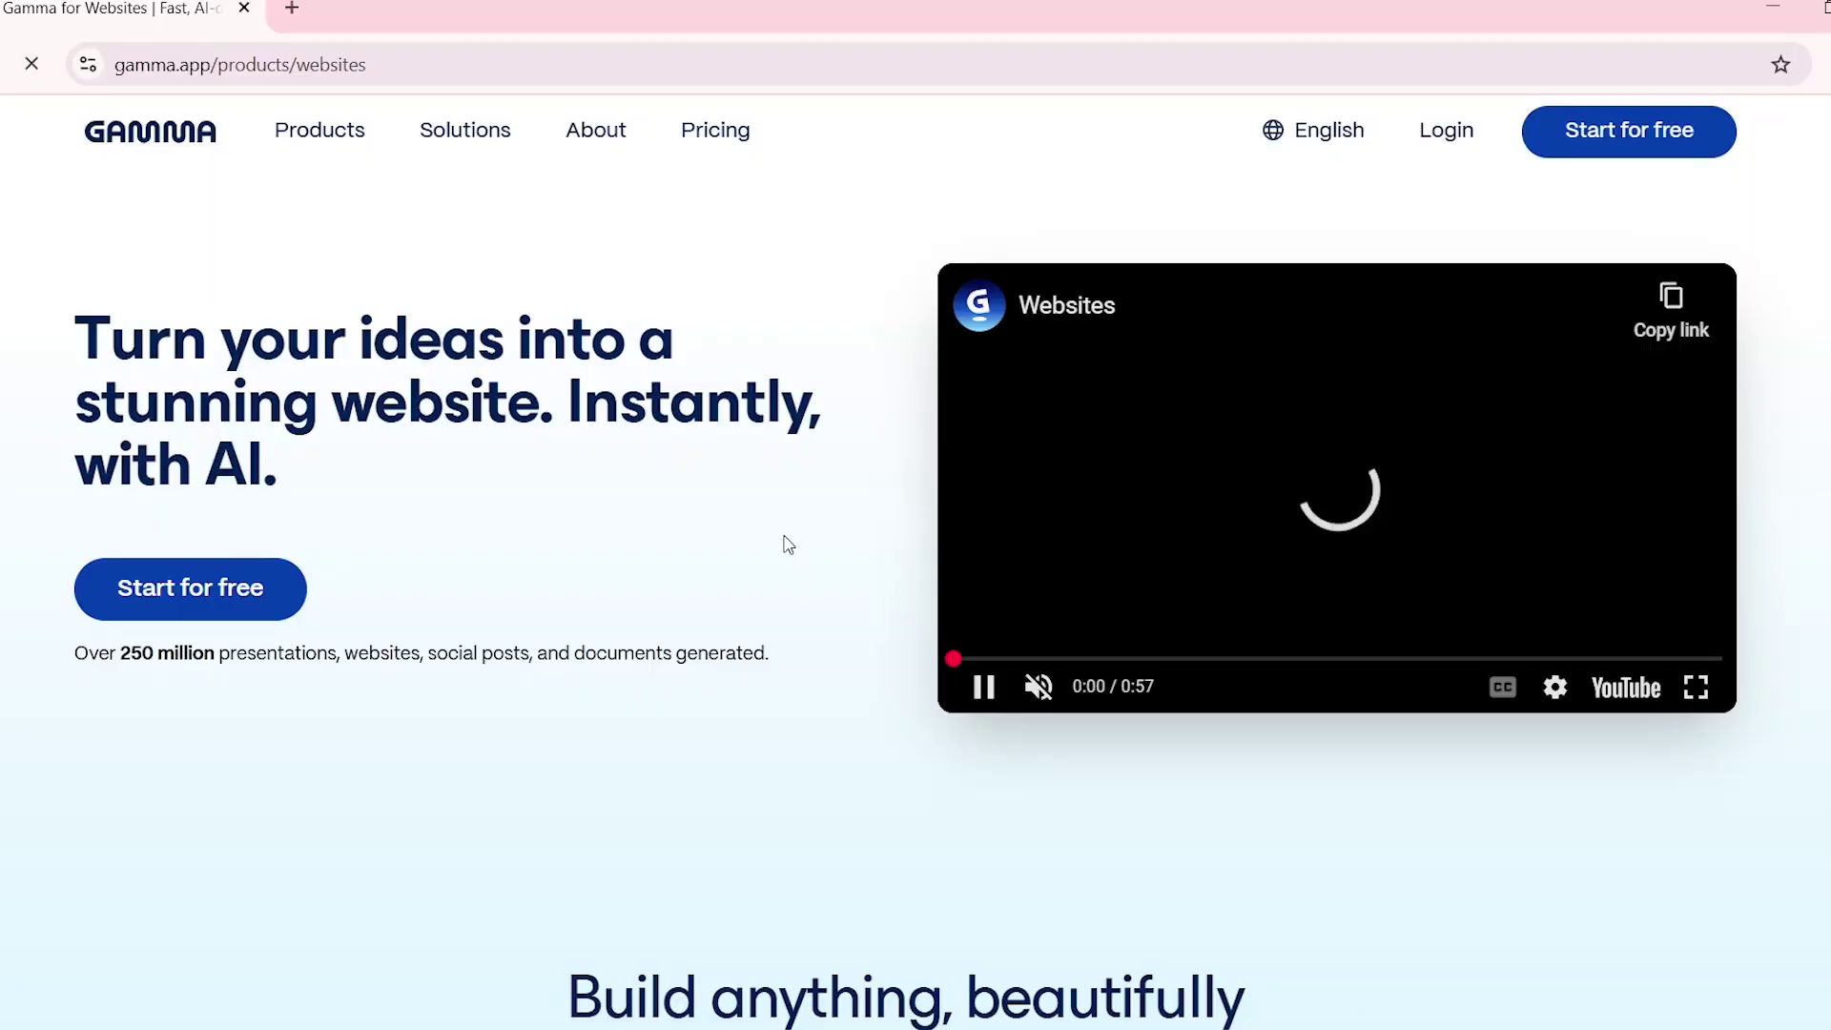
- Look through the example galleries on the Websites, Social Media and Documents product pages
scroll(785, 540, "down", 7)
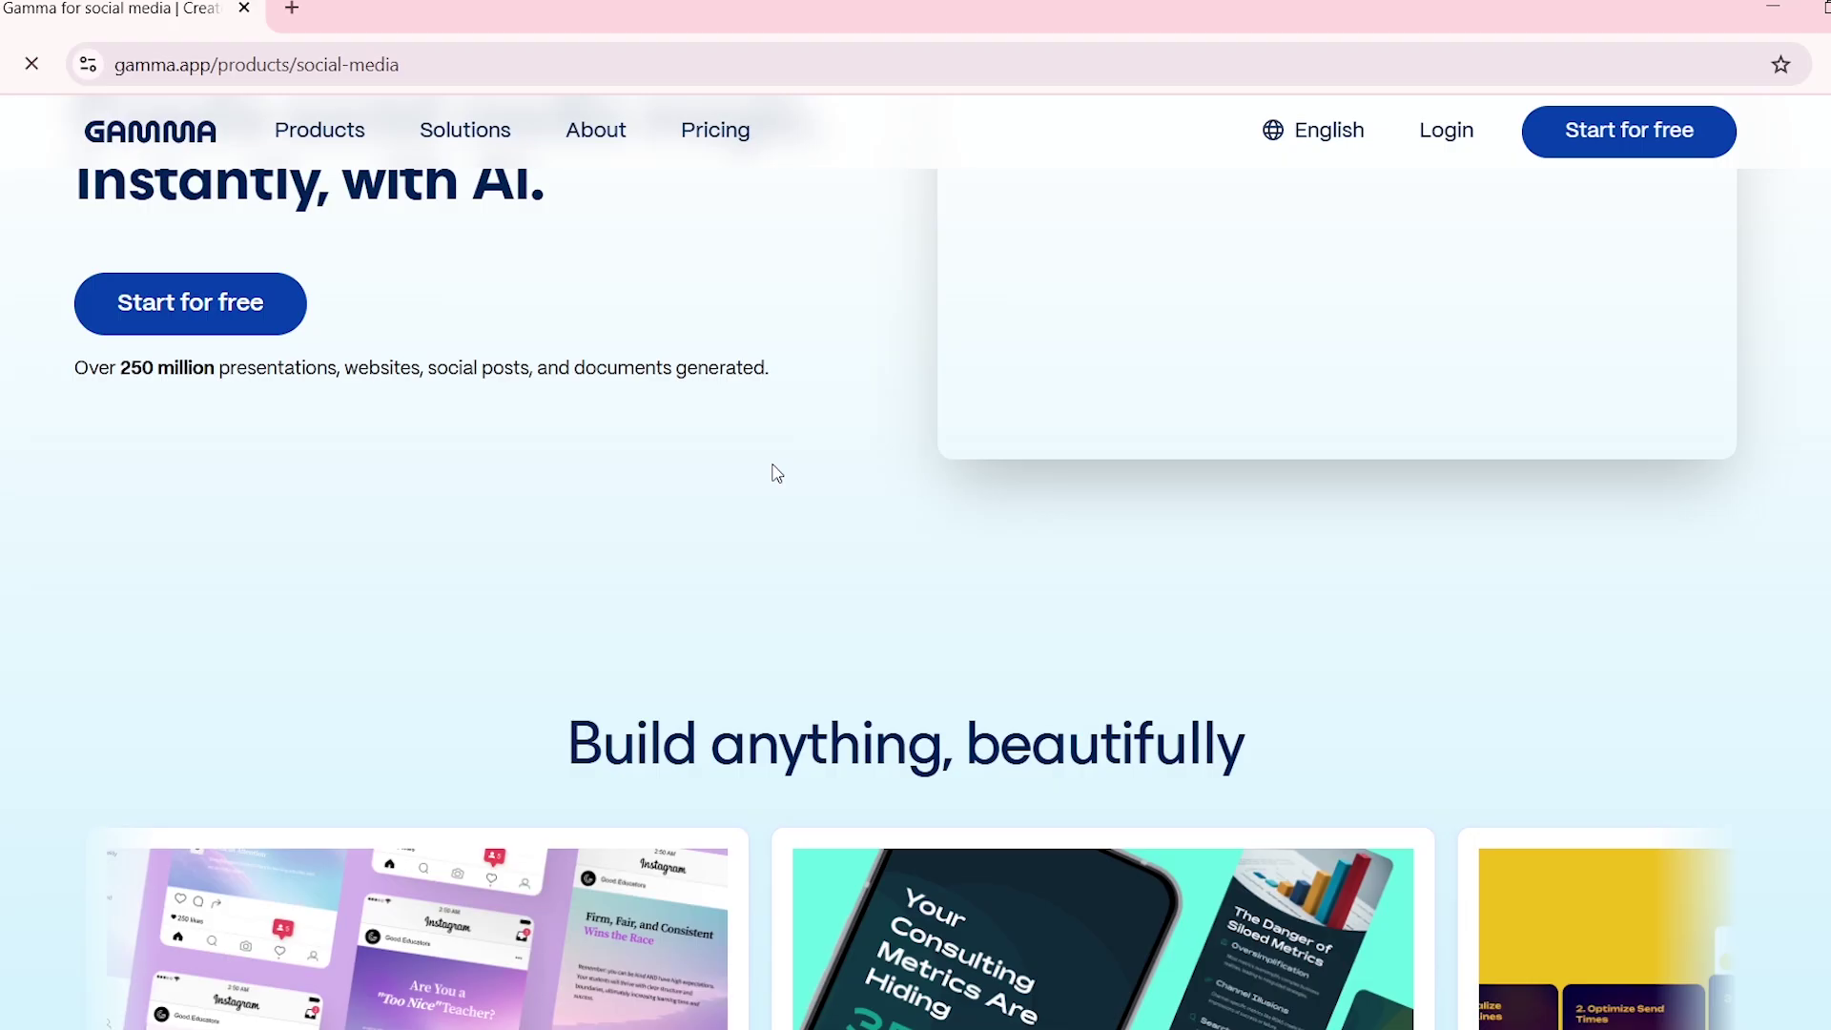
scroll(769, 470, "down", 5)
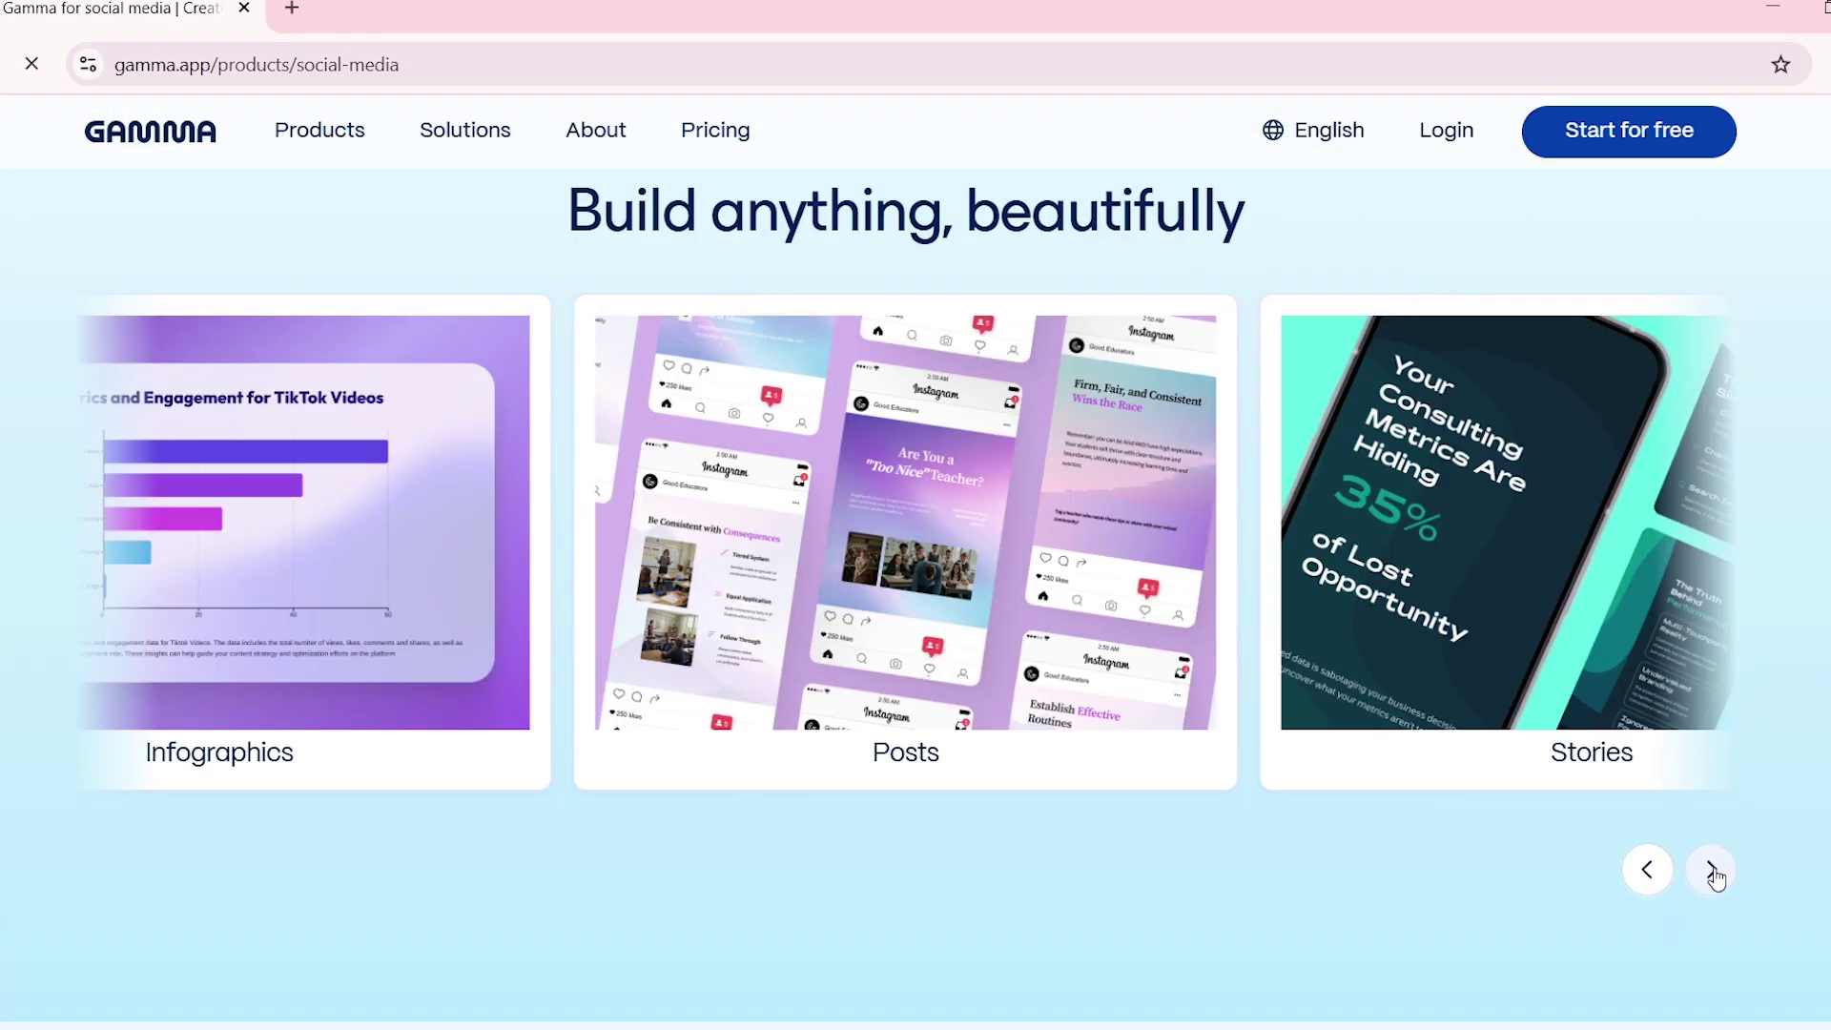
left_click(1714, 871)
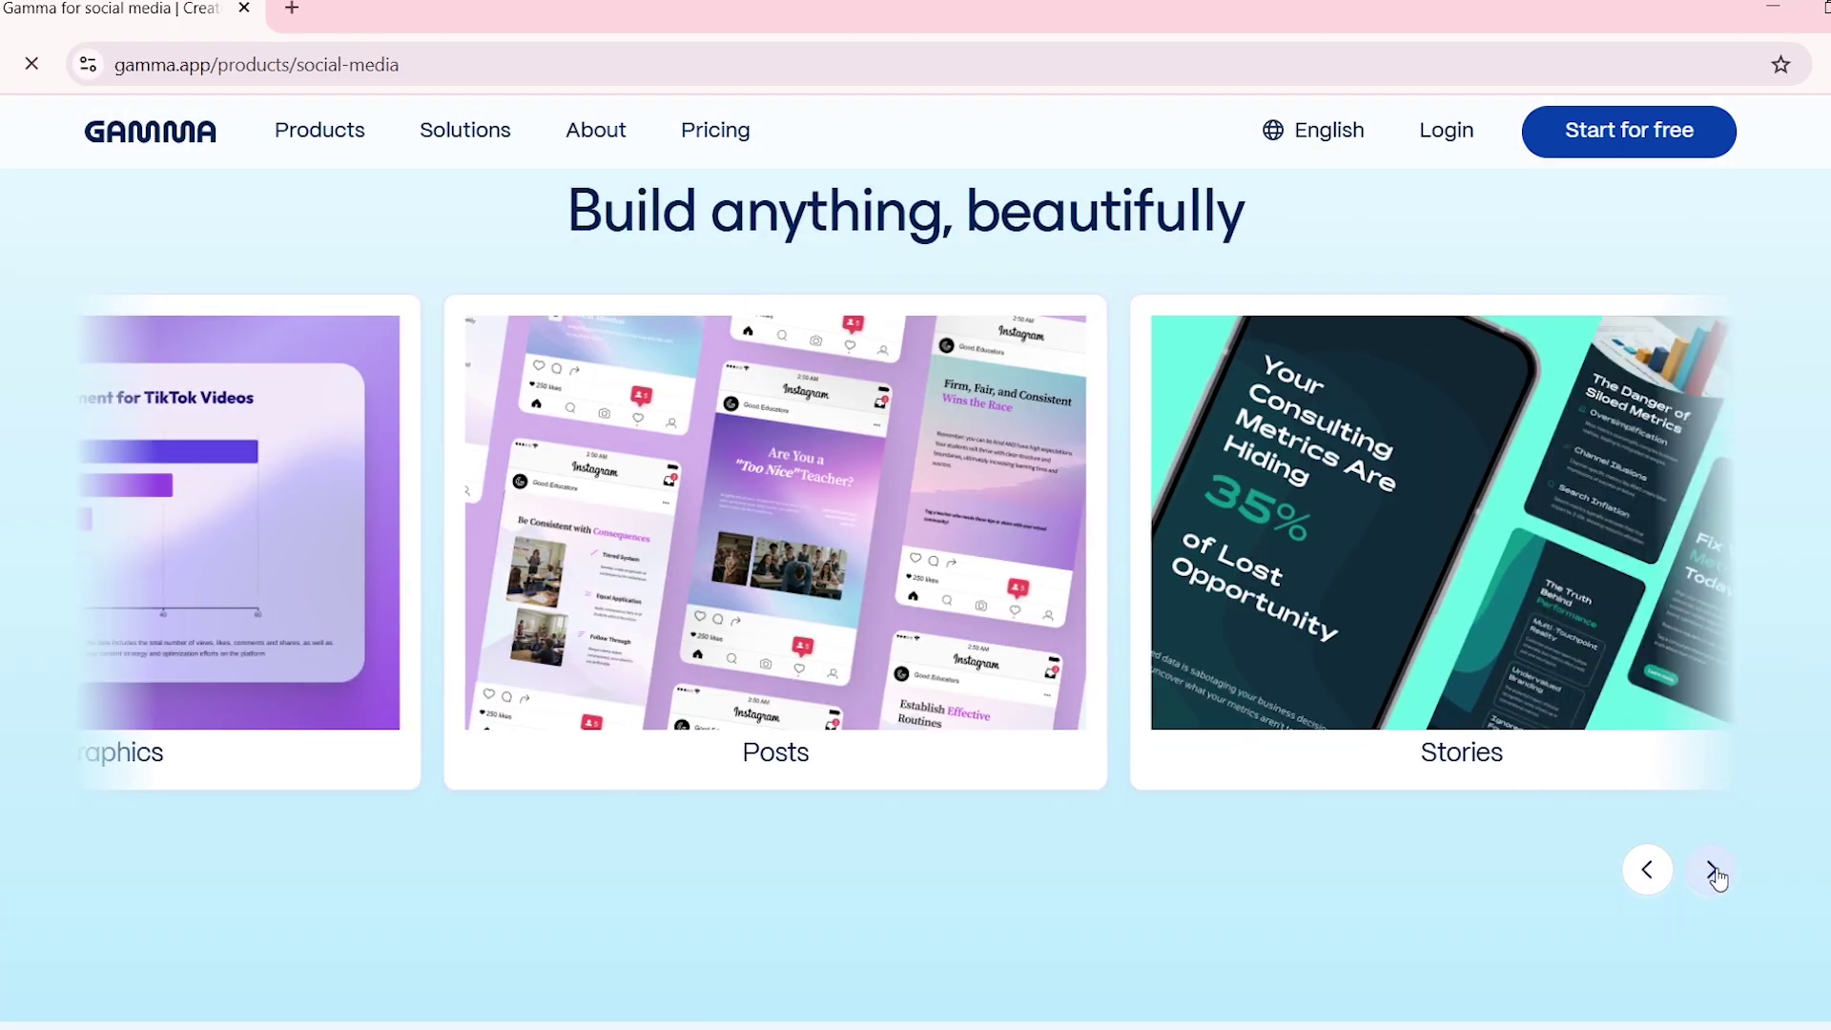
left_click(1714, 871)
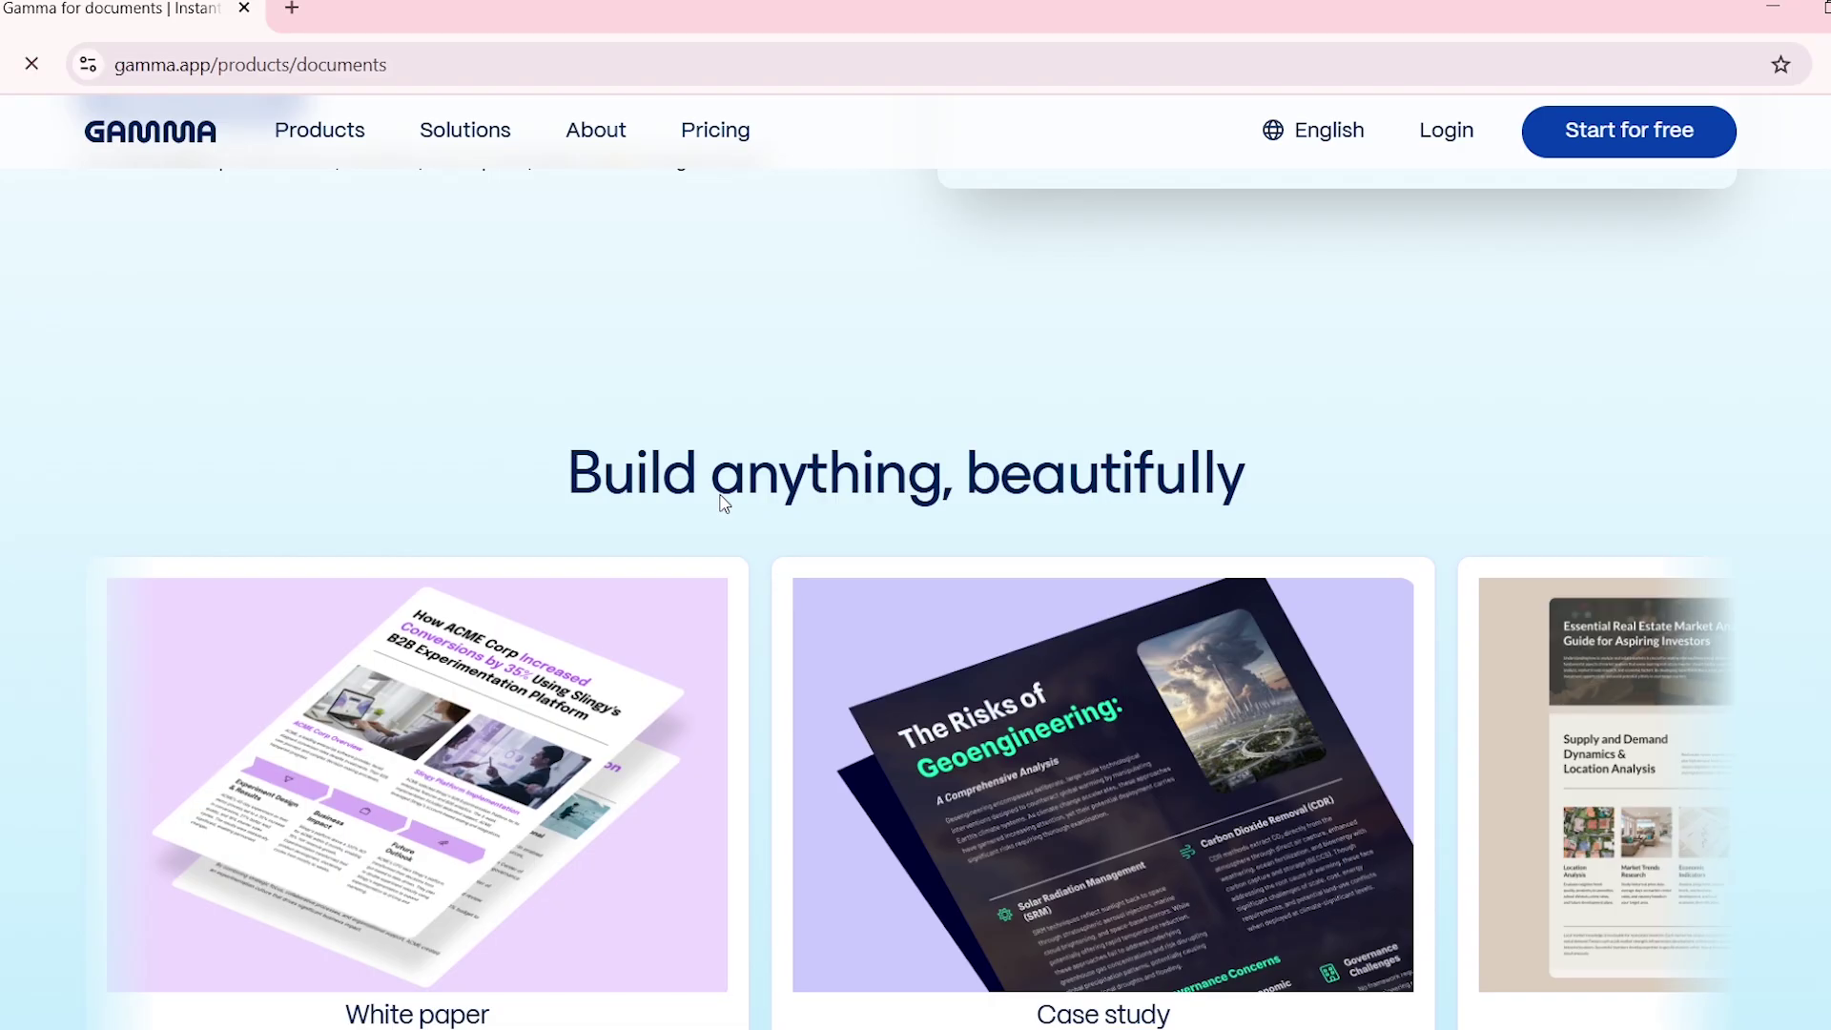
scroll(723, 503, "down", 1)
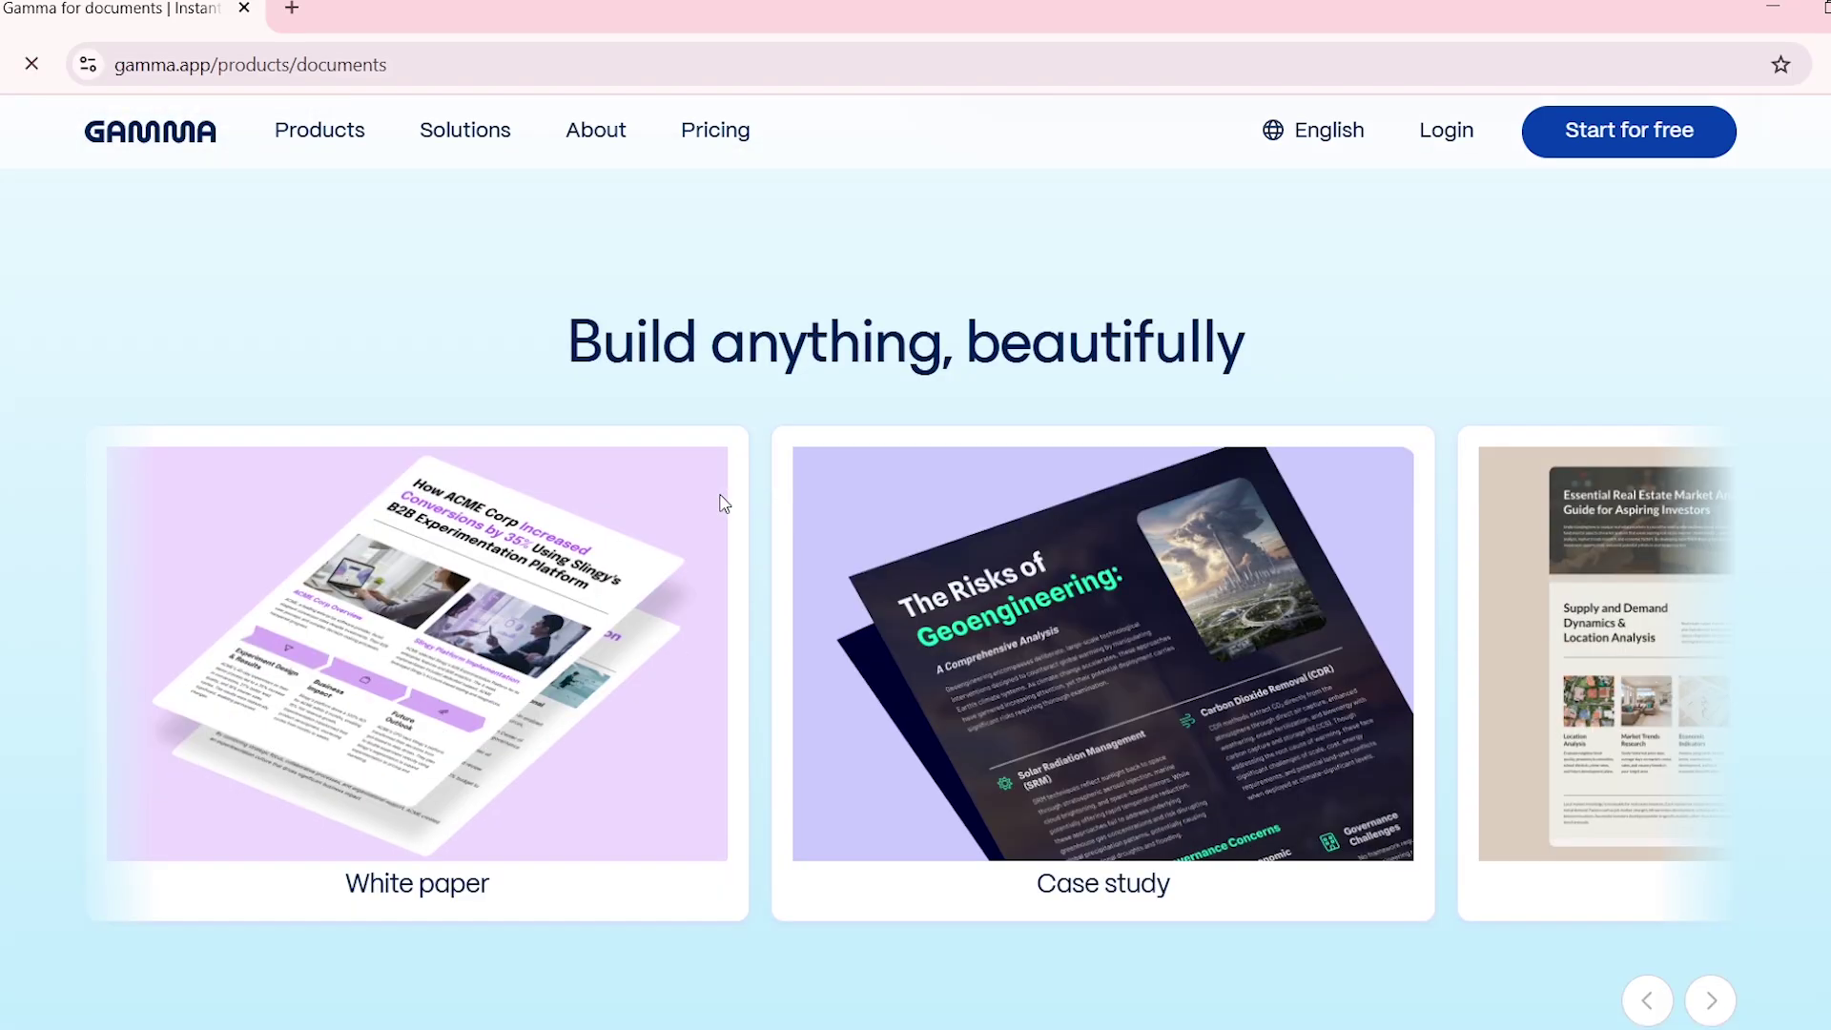
left_click(1714, 1001)
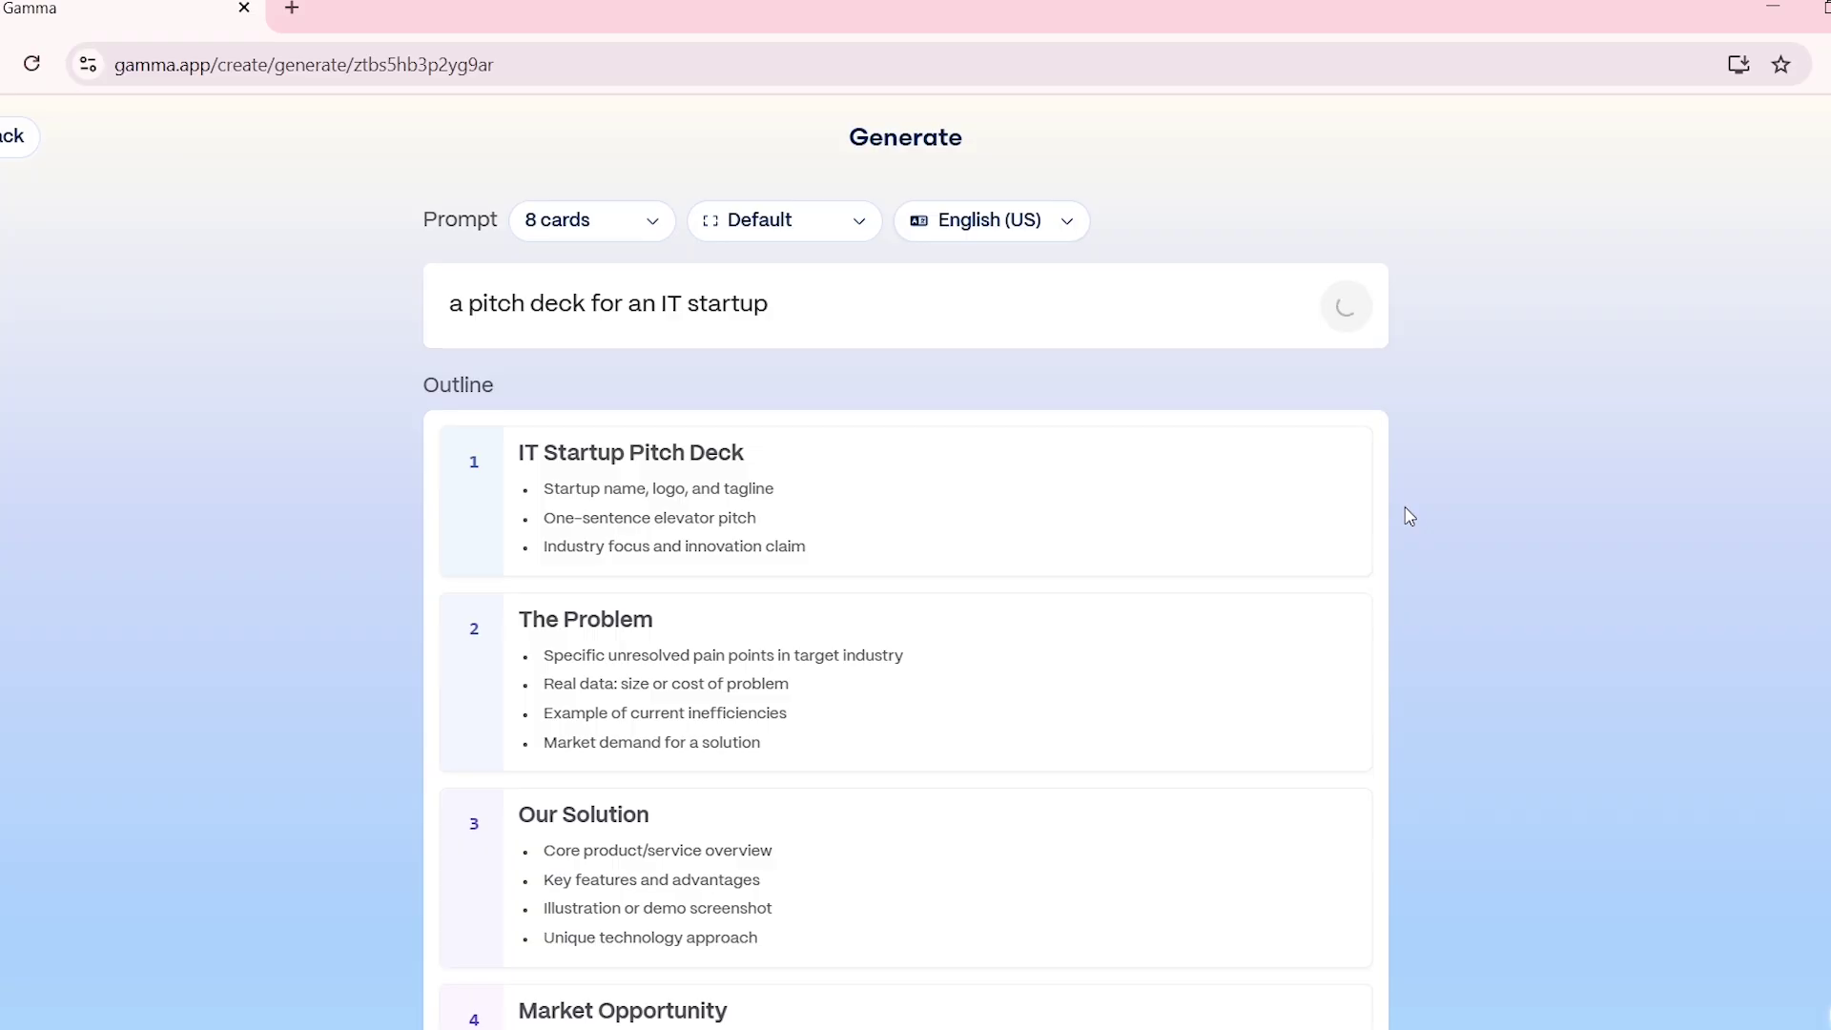
- Review the generated card outline for the IT startup pitch deck from the first card to the last
scroll(1409, 516, "down", 2)
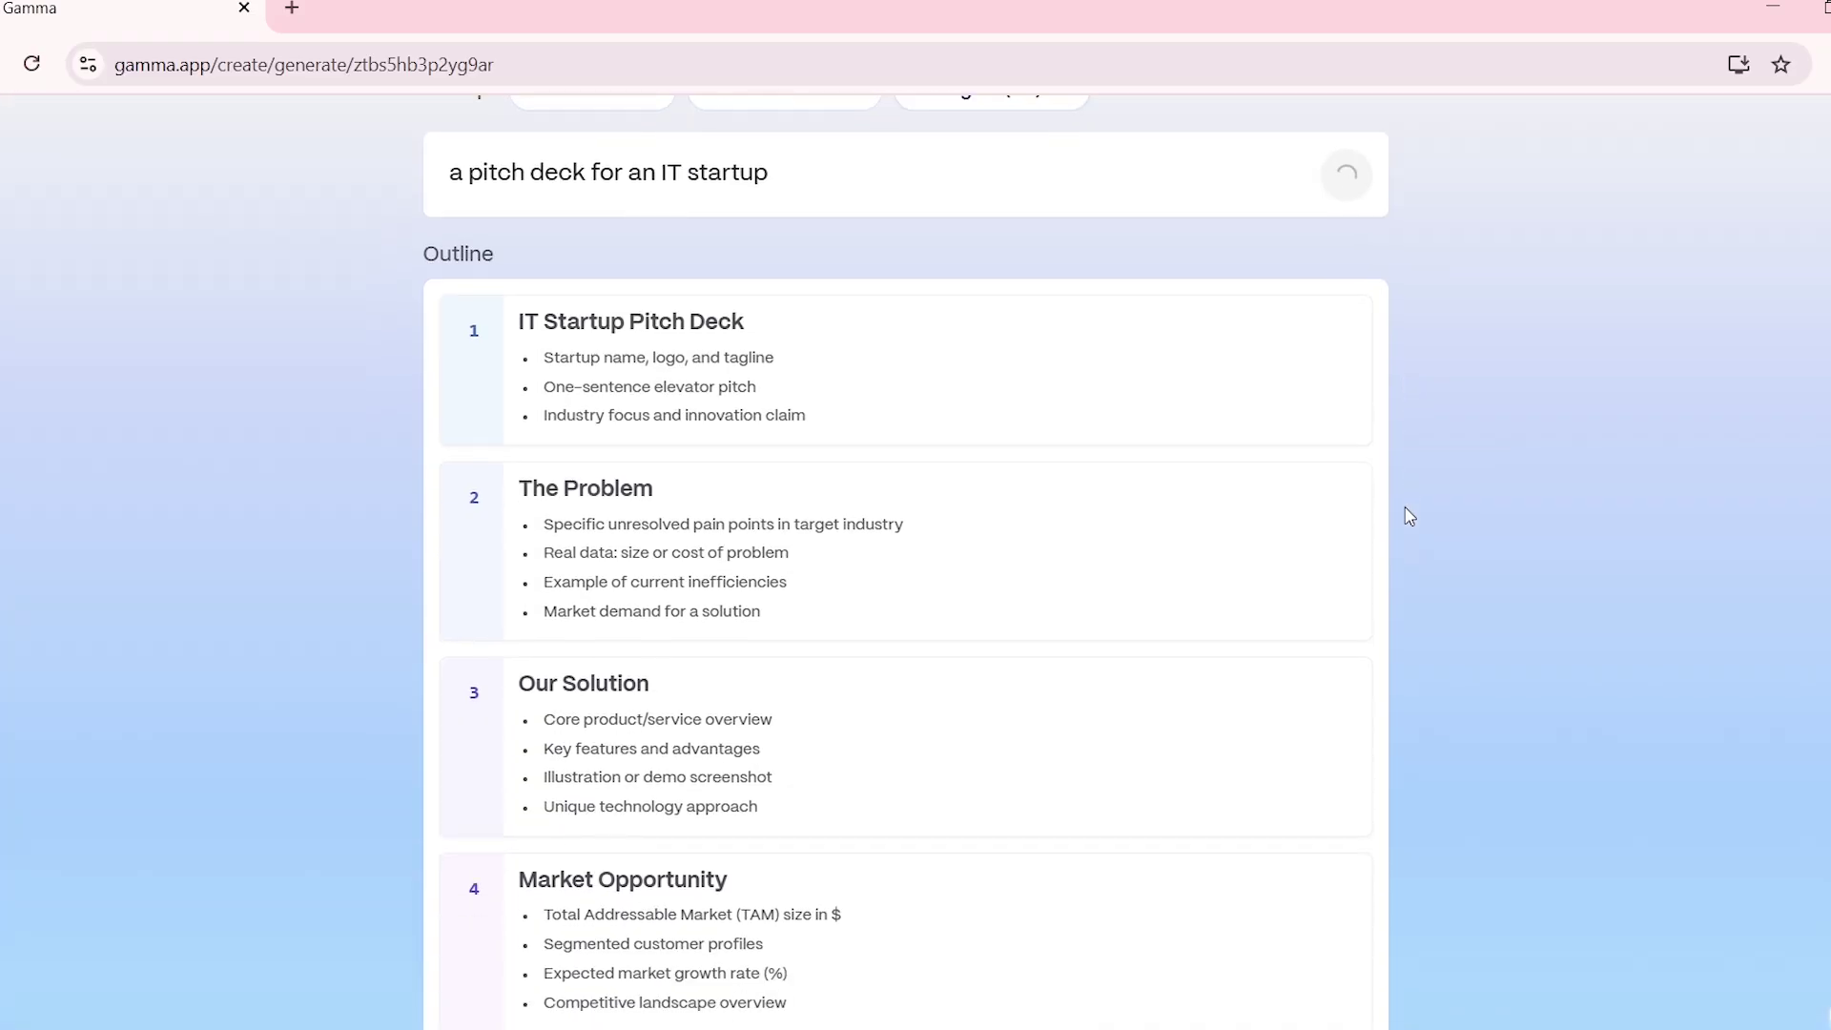
scroll(1409, 516, "down", 2)
scroll(1409, 516, "down", 2)
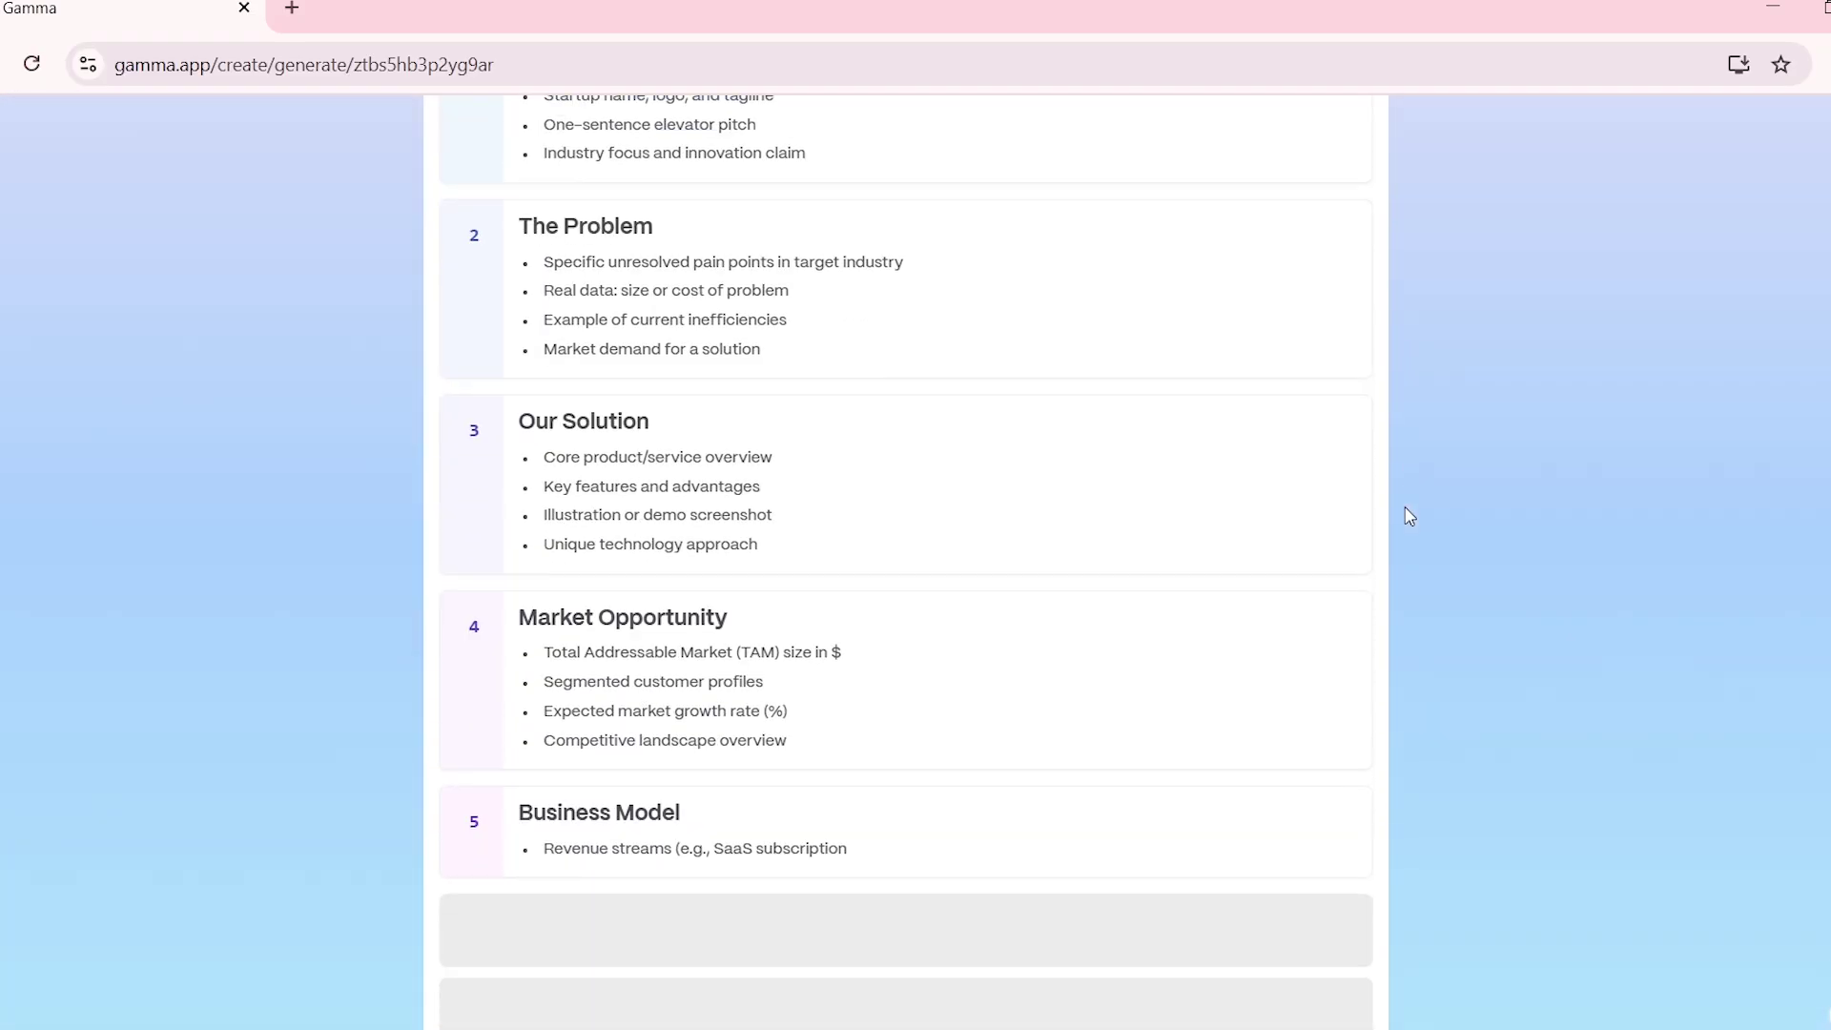
scroll(1409, 516, "down", 4)
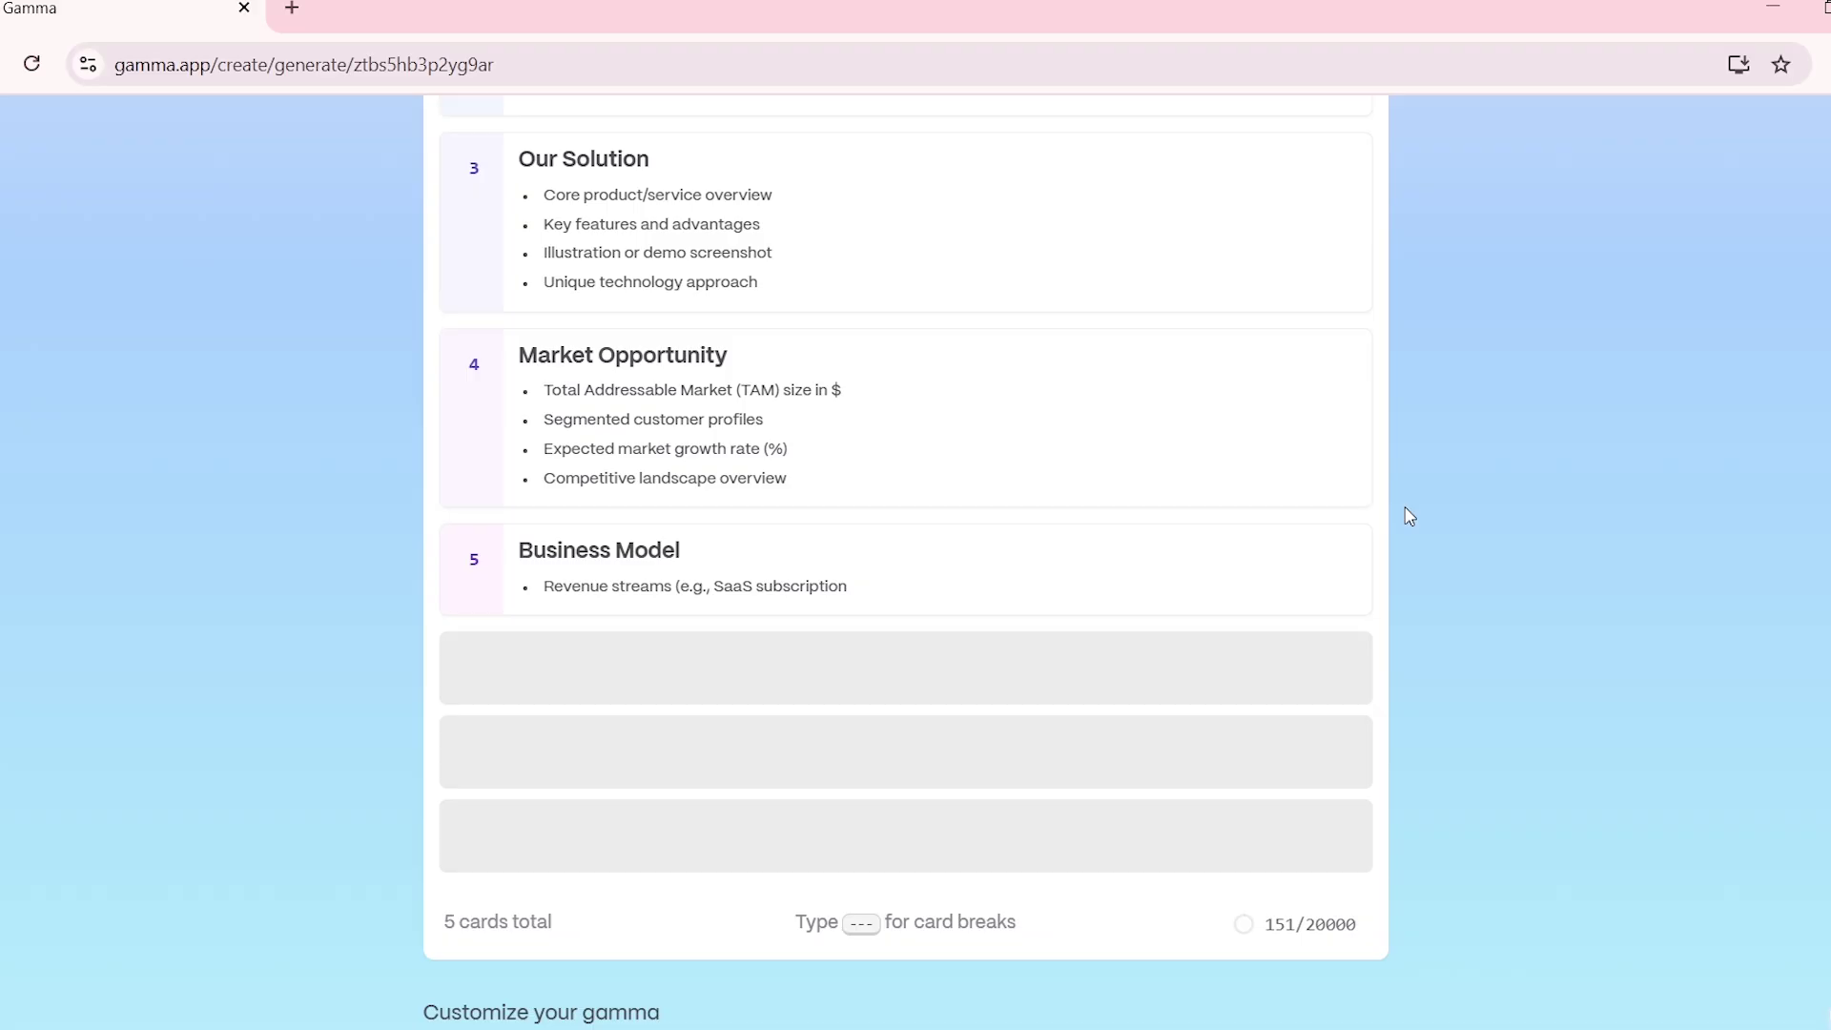
scroll(1410, 516, "down", 8)
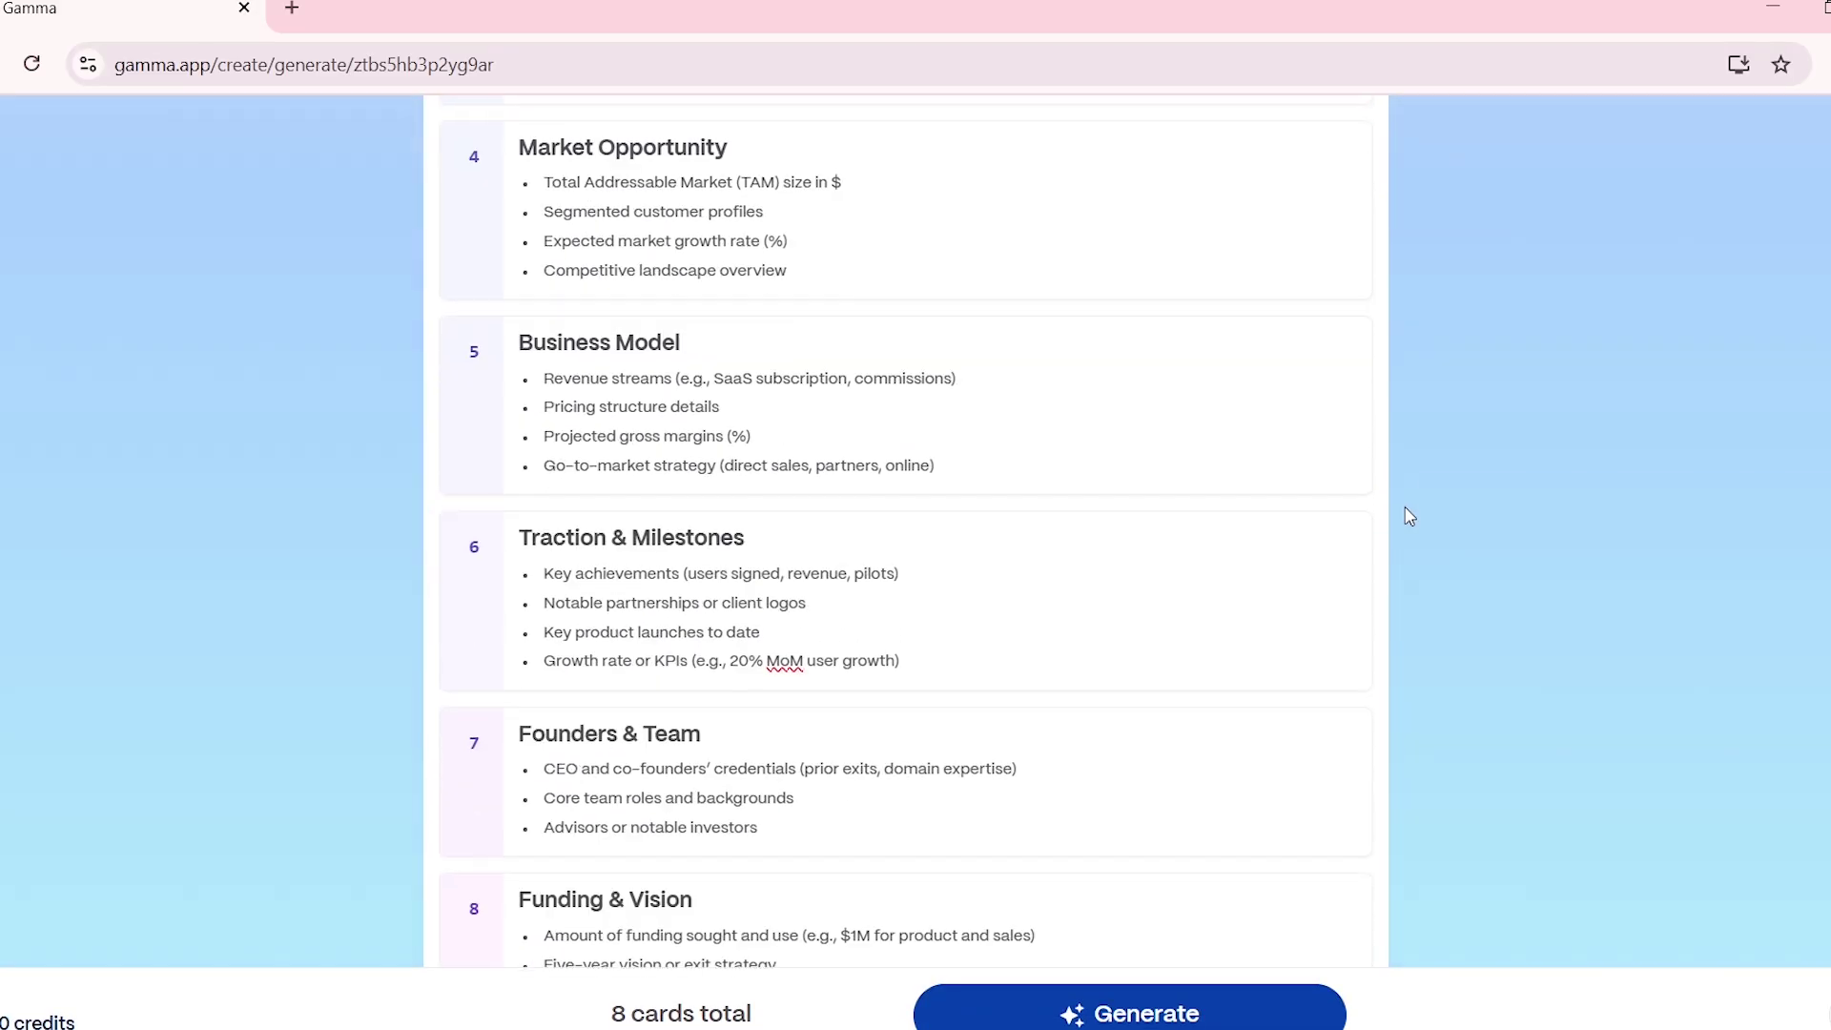
scroll(1409, 515, "down", 4)
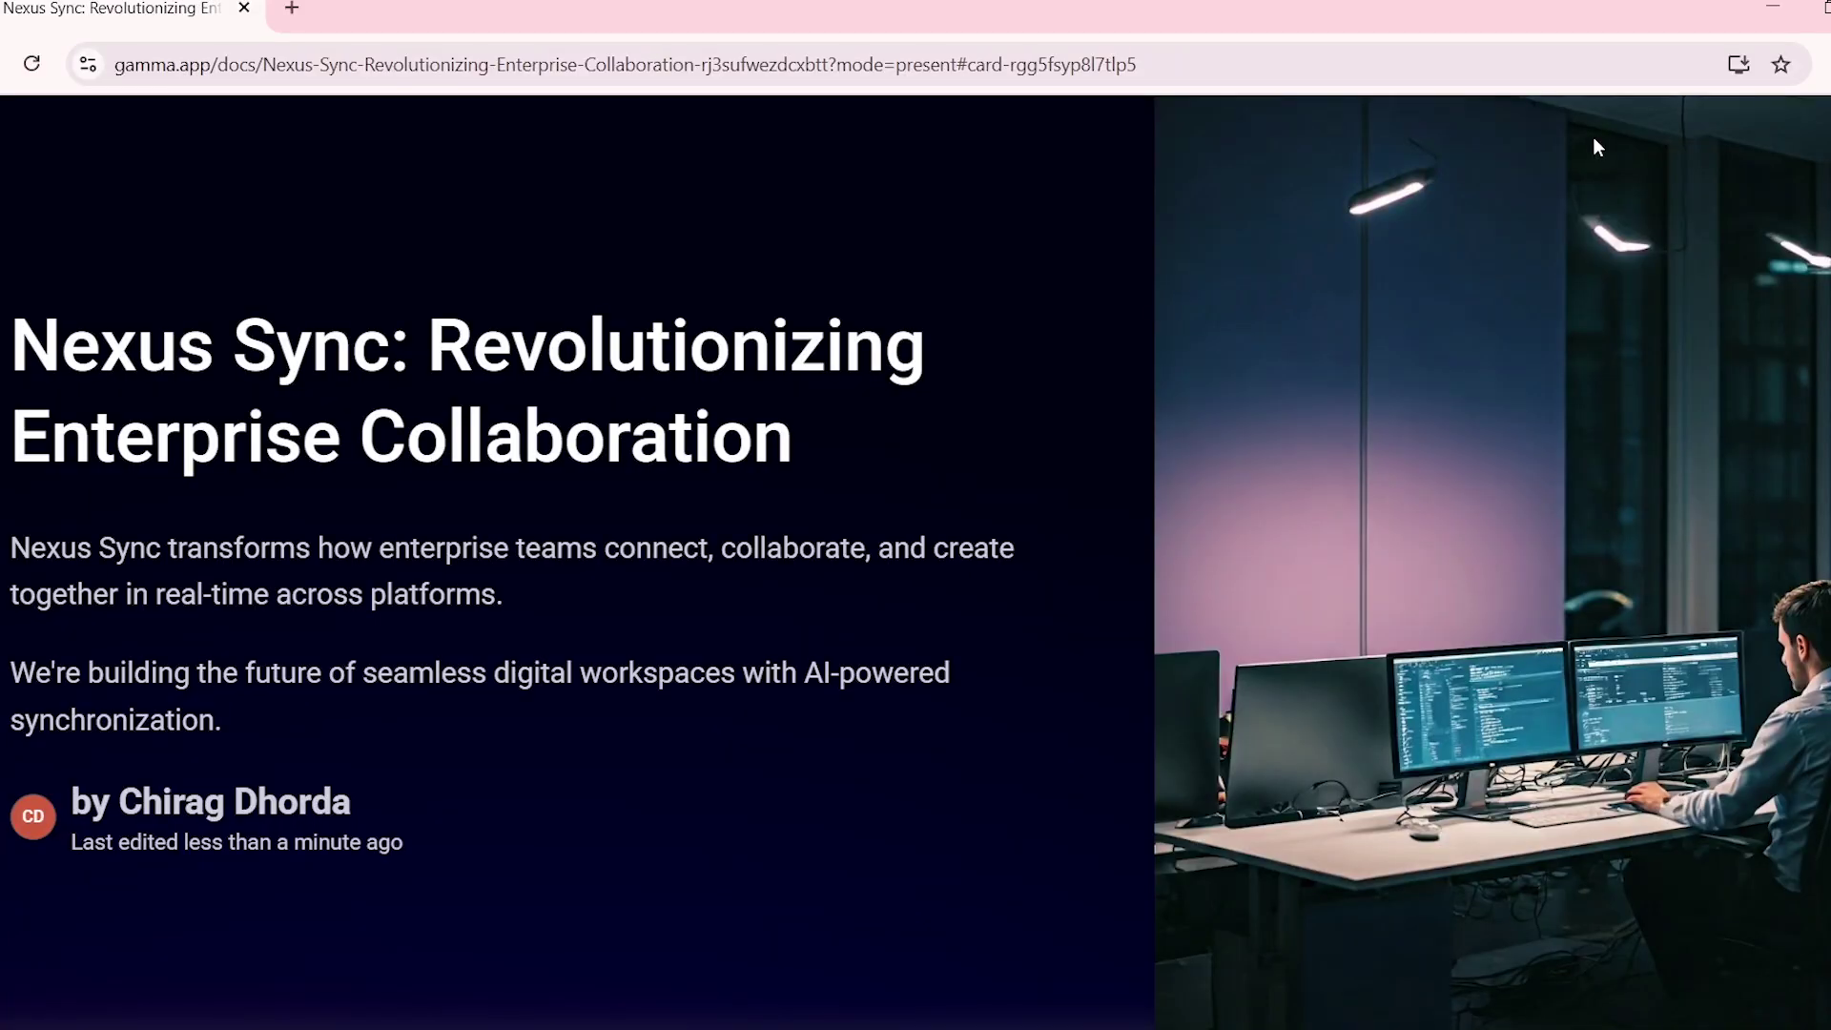
- Step forward through the opening slides of the Nexus Sync deck in presentation mode
key("Right")
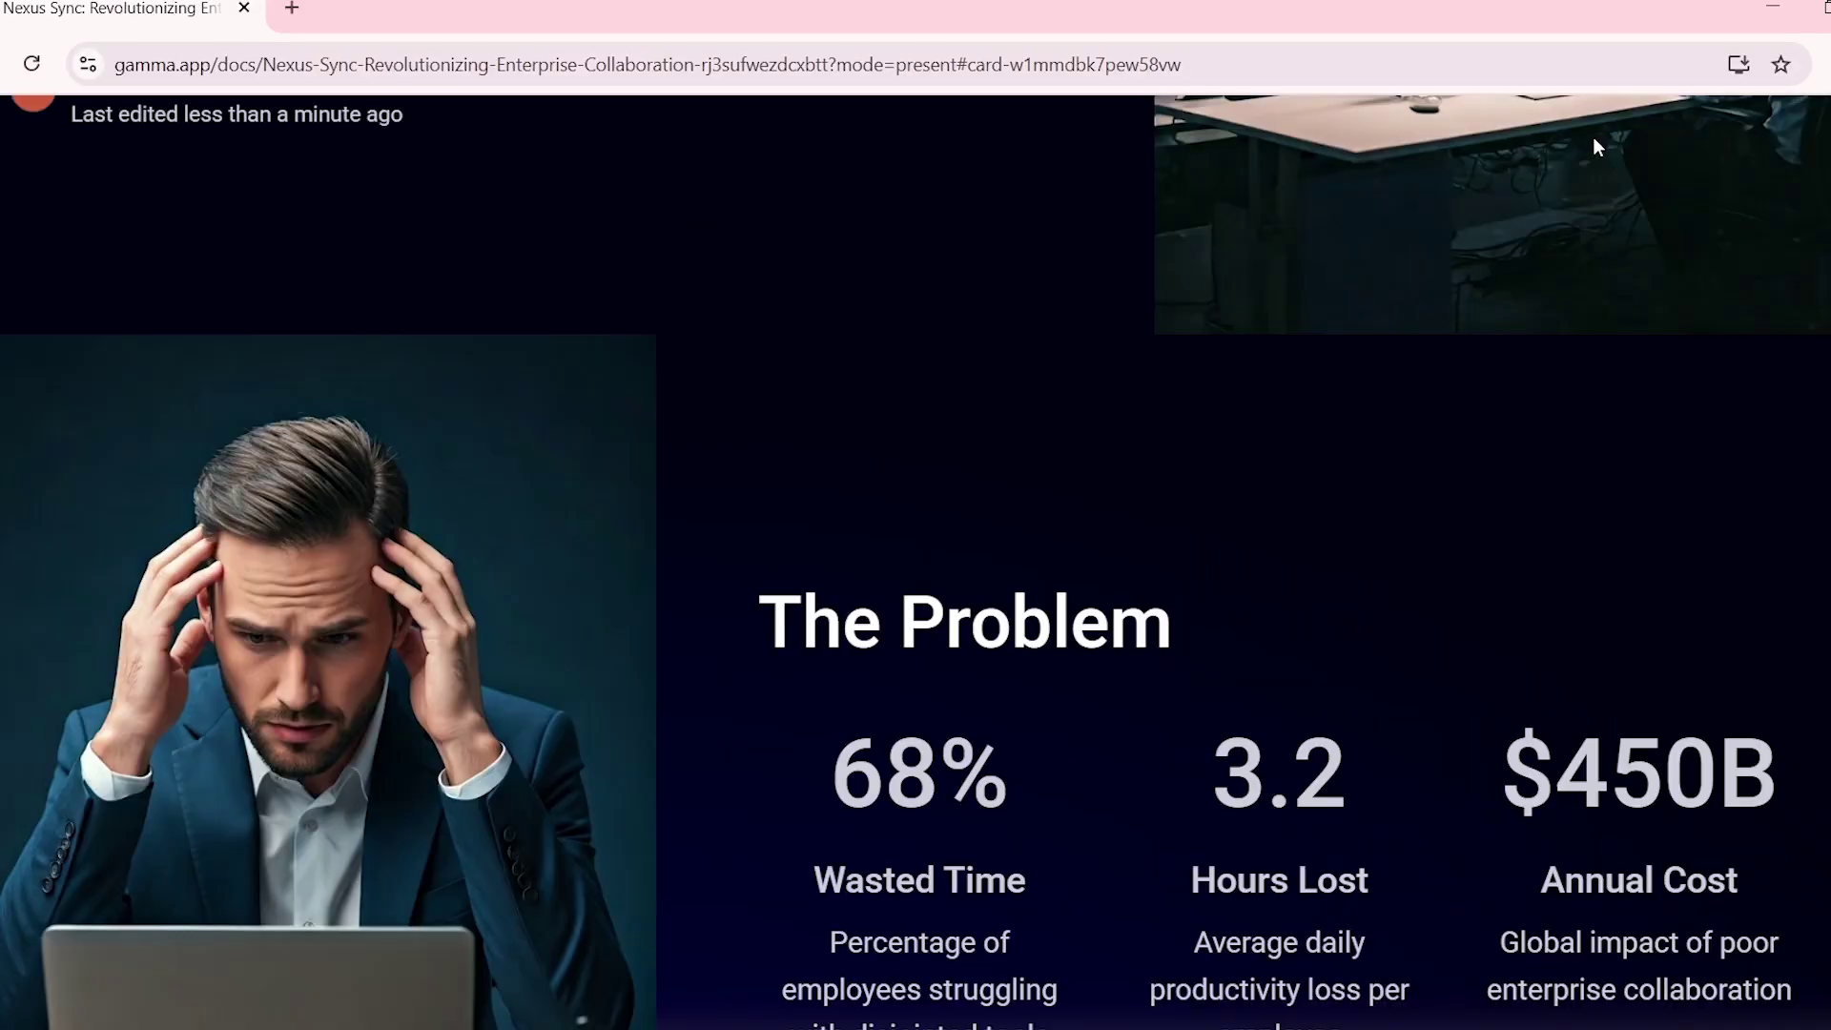
key("Right")
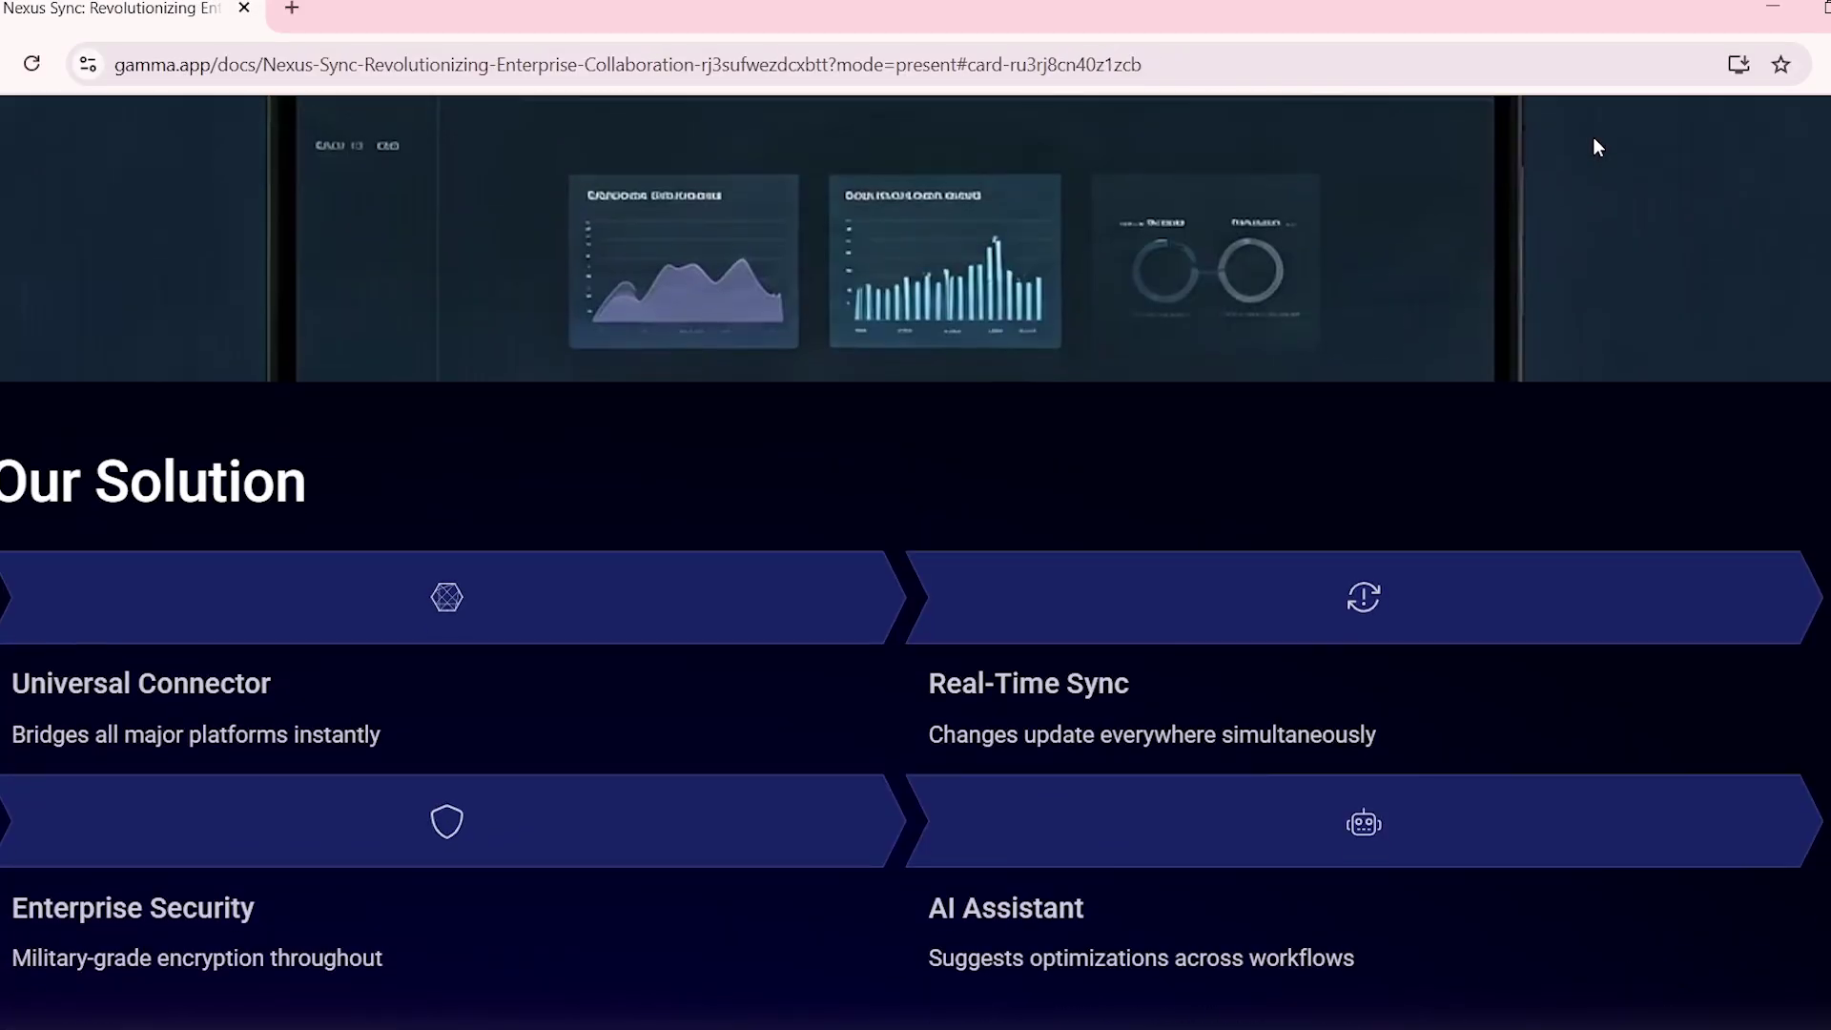
key("Right")
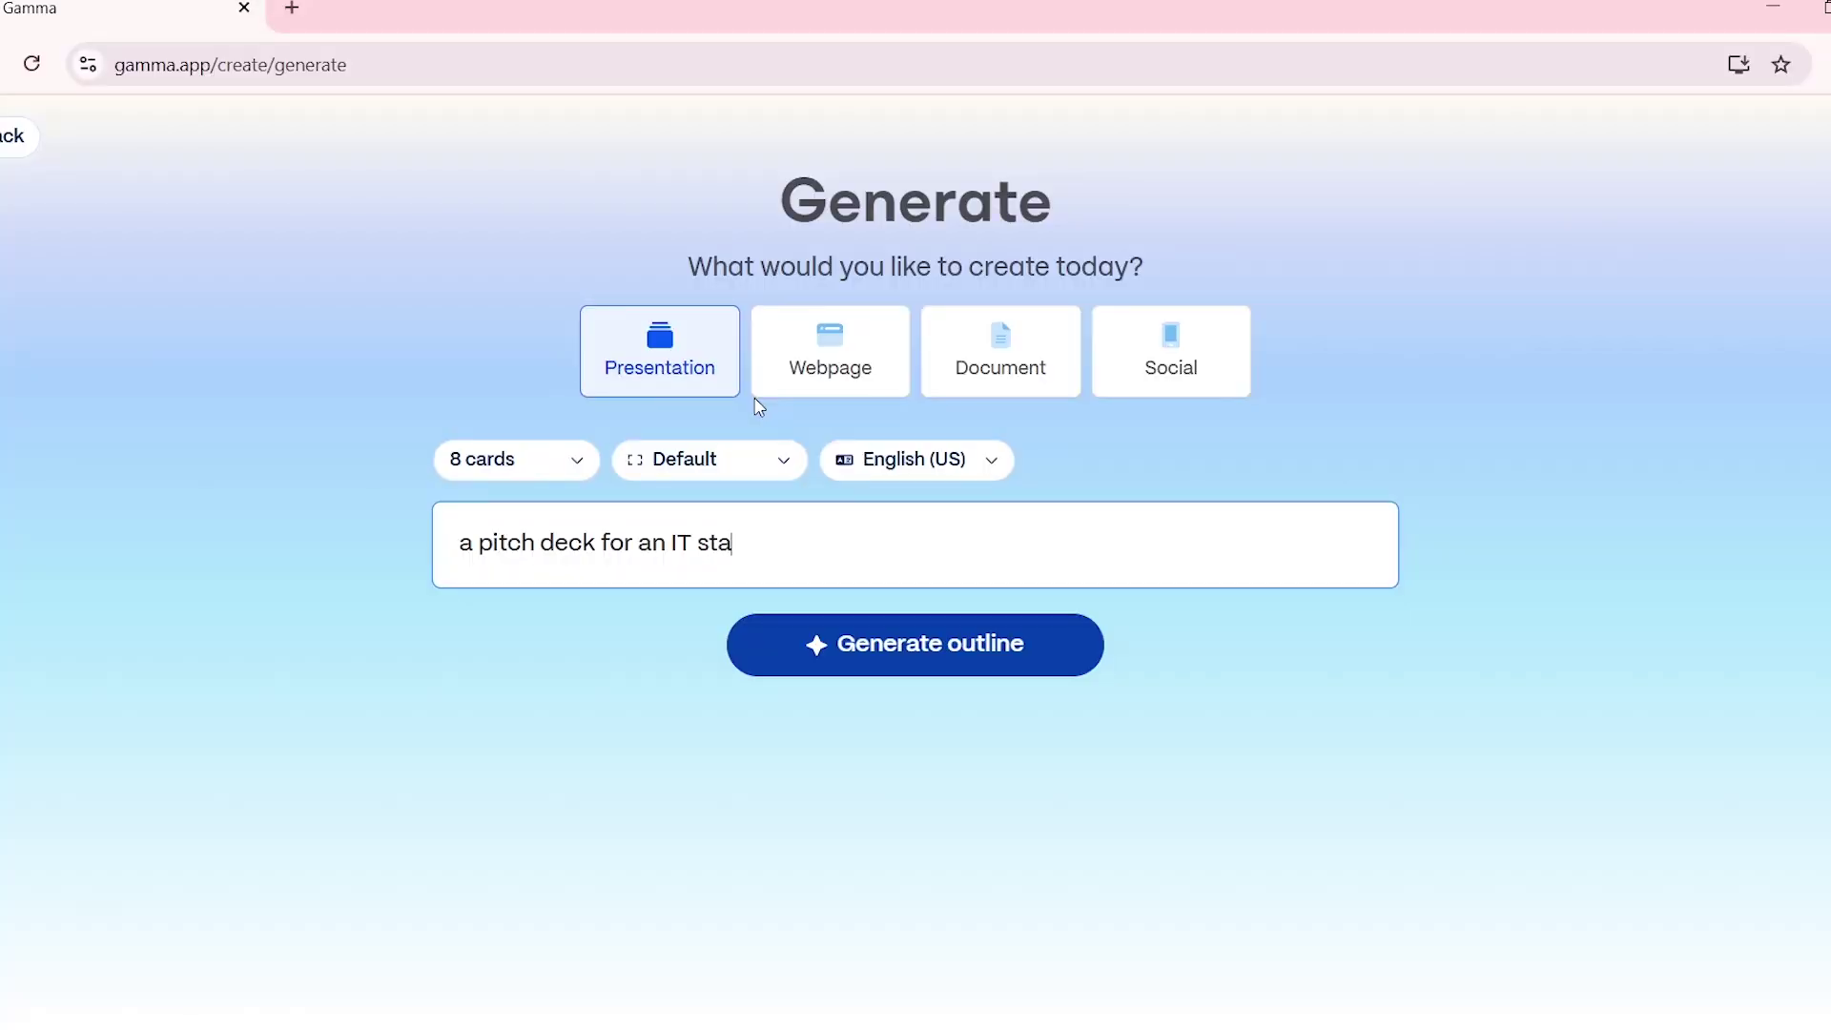
- Generate an 8-card presentation outline from the prompt "a pitch deck for an IT startup" and review the theme and content options
left_click(907, 665)
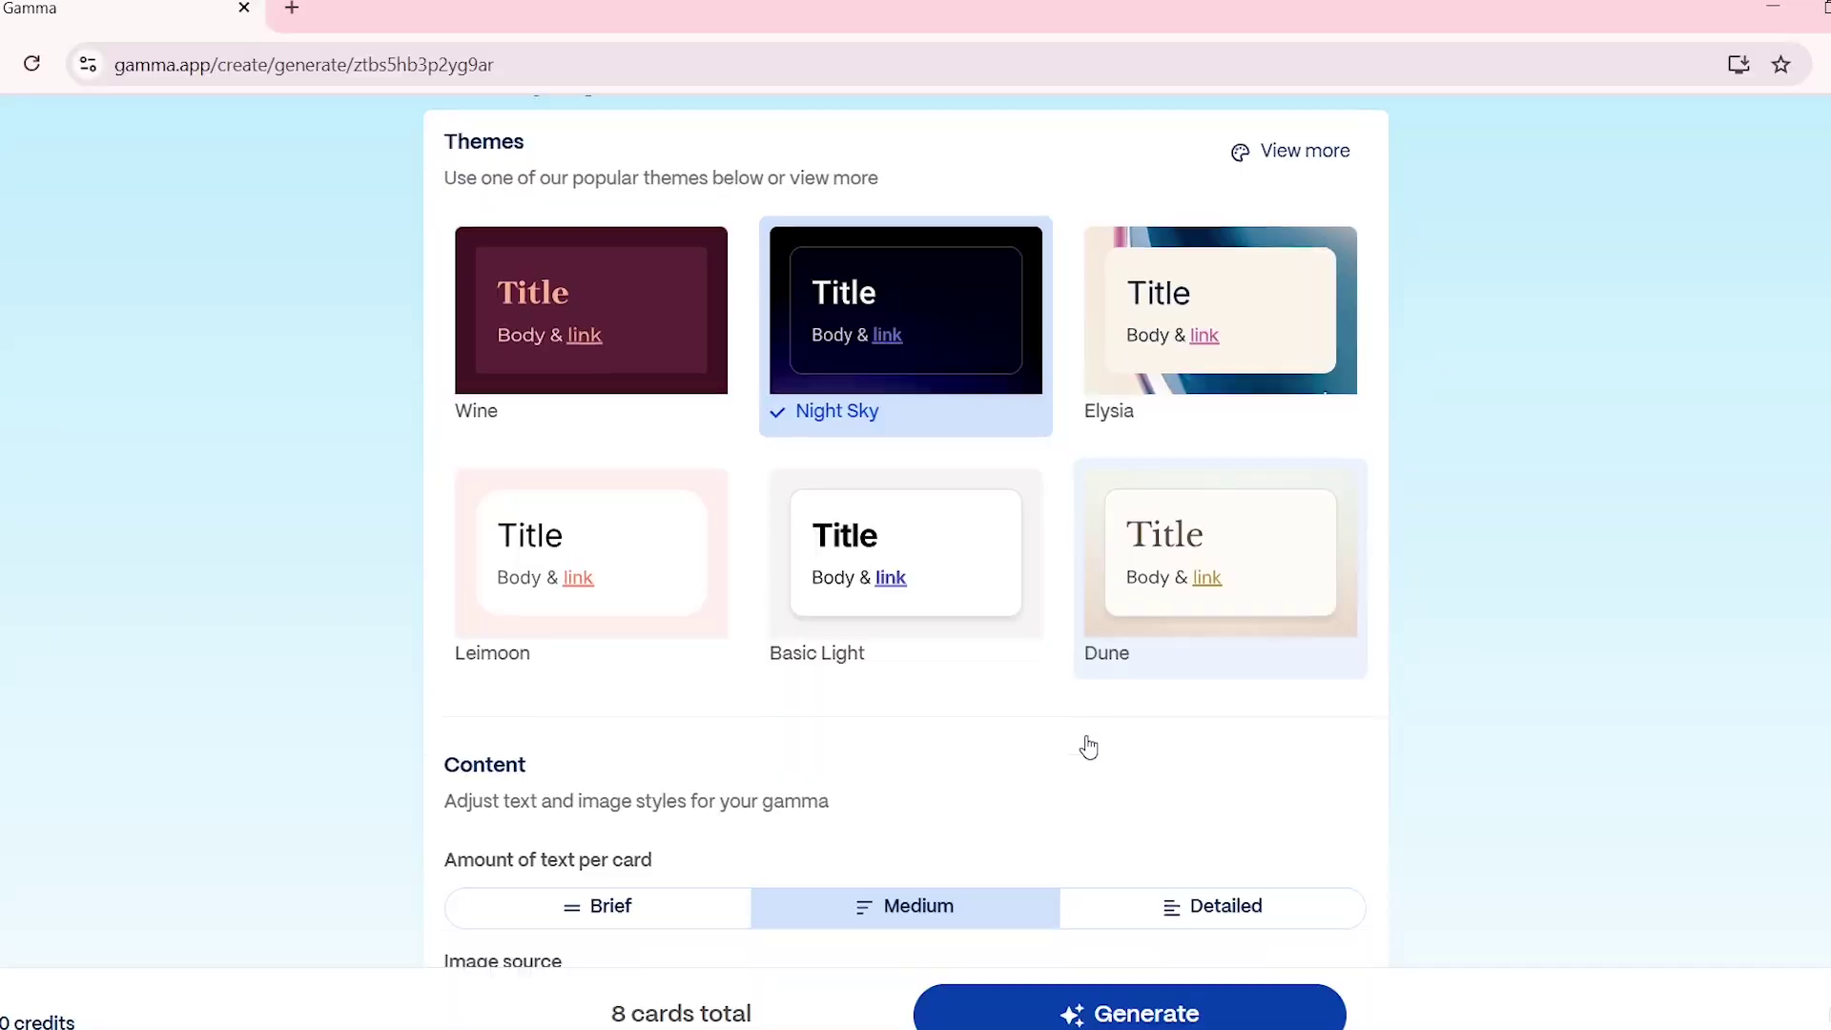
scroll(1087, 744, "down", 2)
scroll(1088, 748, "down", 2)
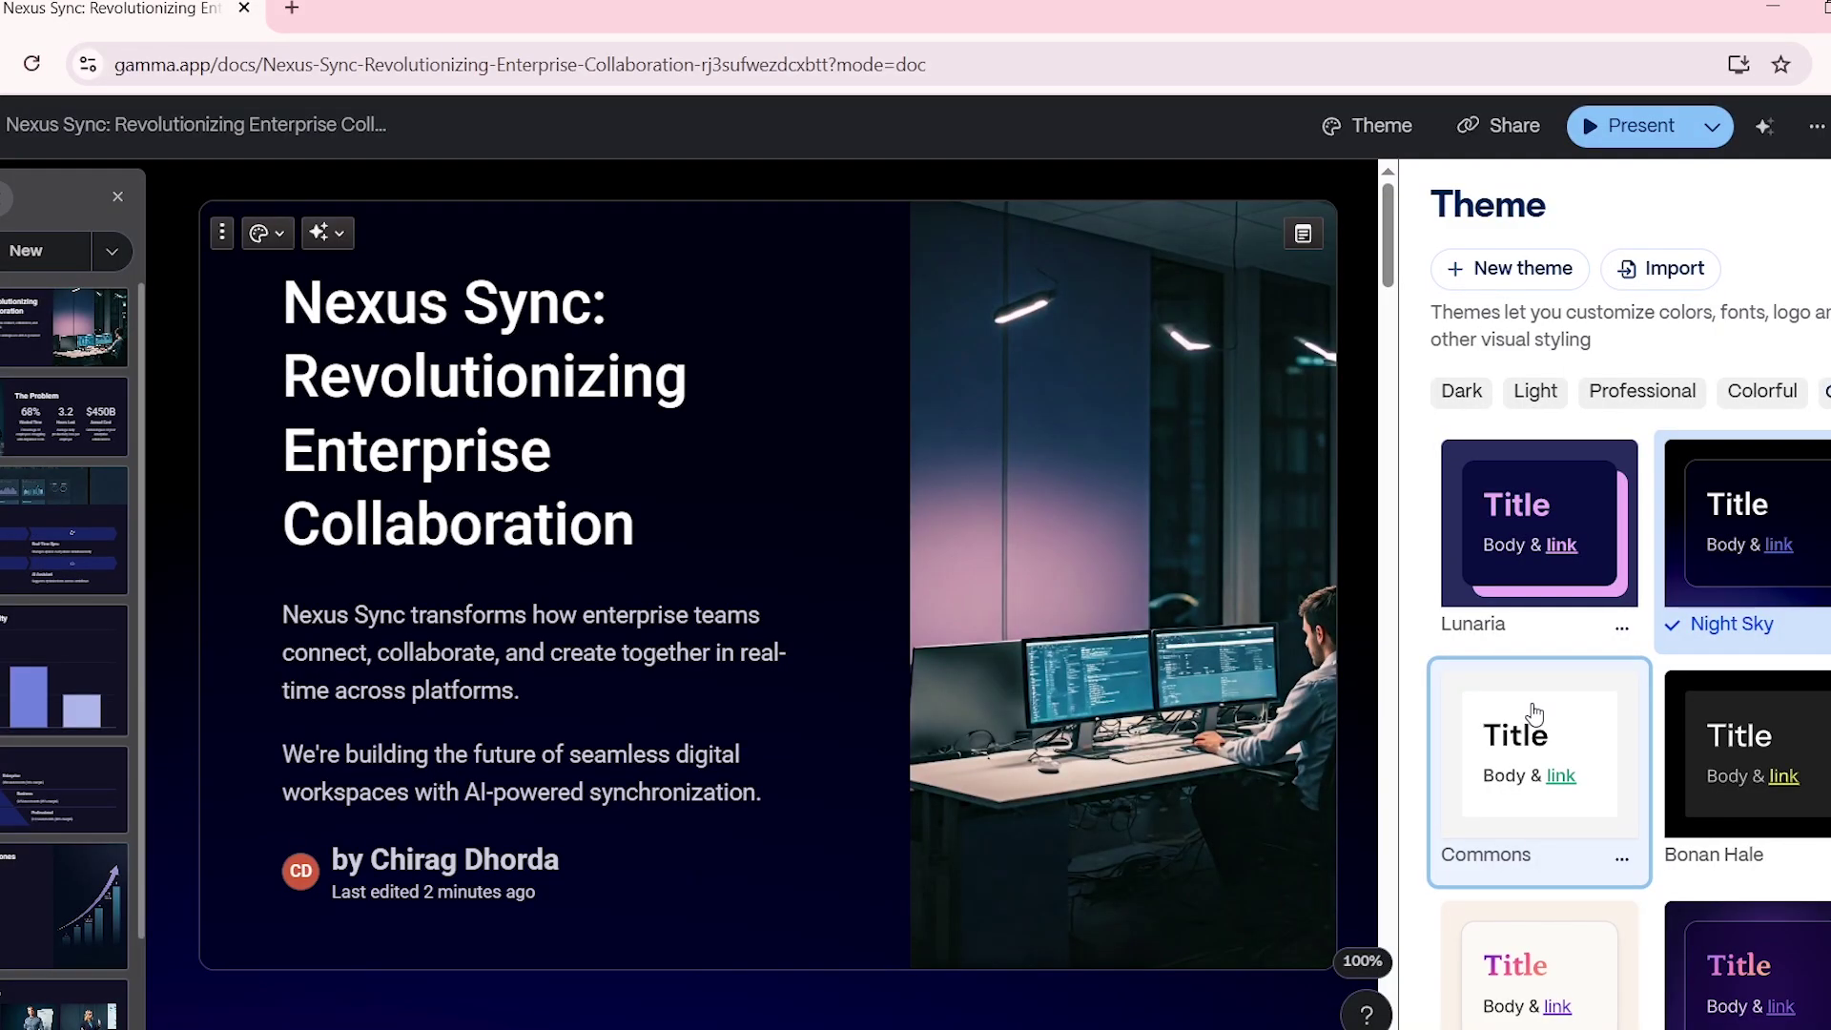
- Apply the Commons theme to the Nexus Sync deck and check it on the following slide
left_click(1534, 714)
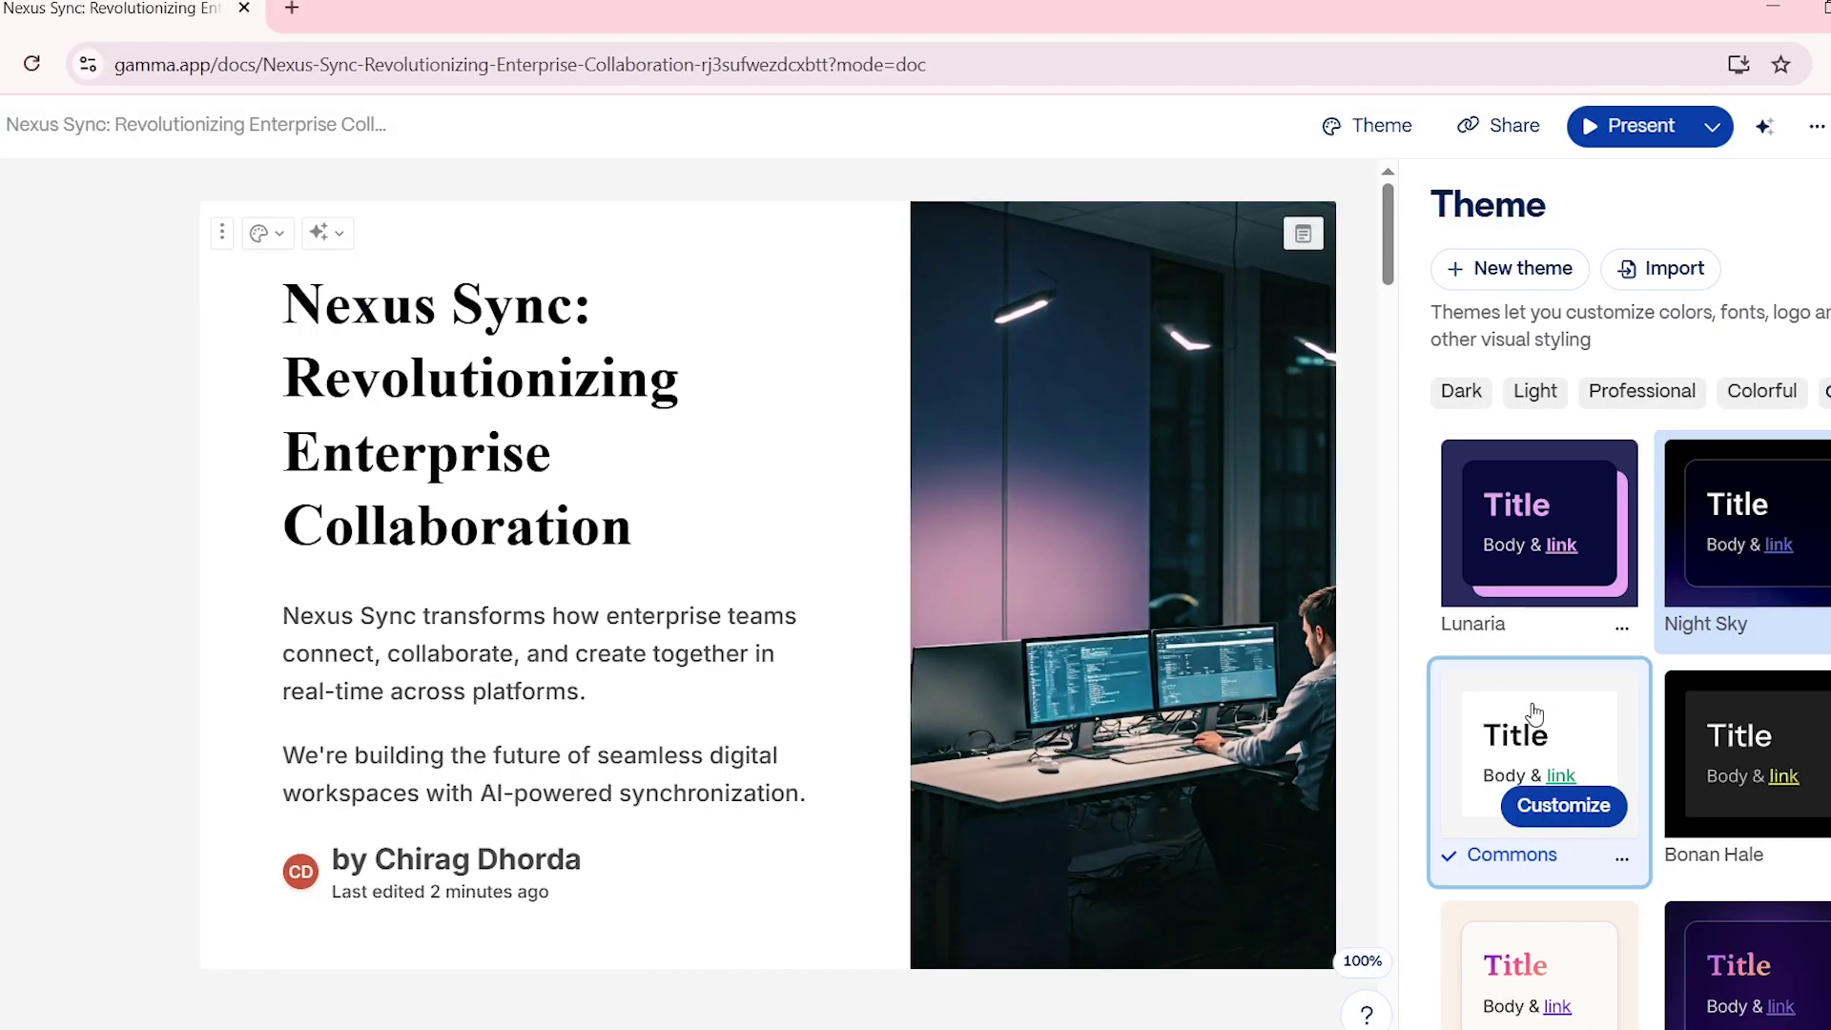
scroll(1171, 666, "down", 5)
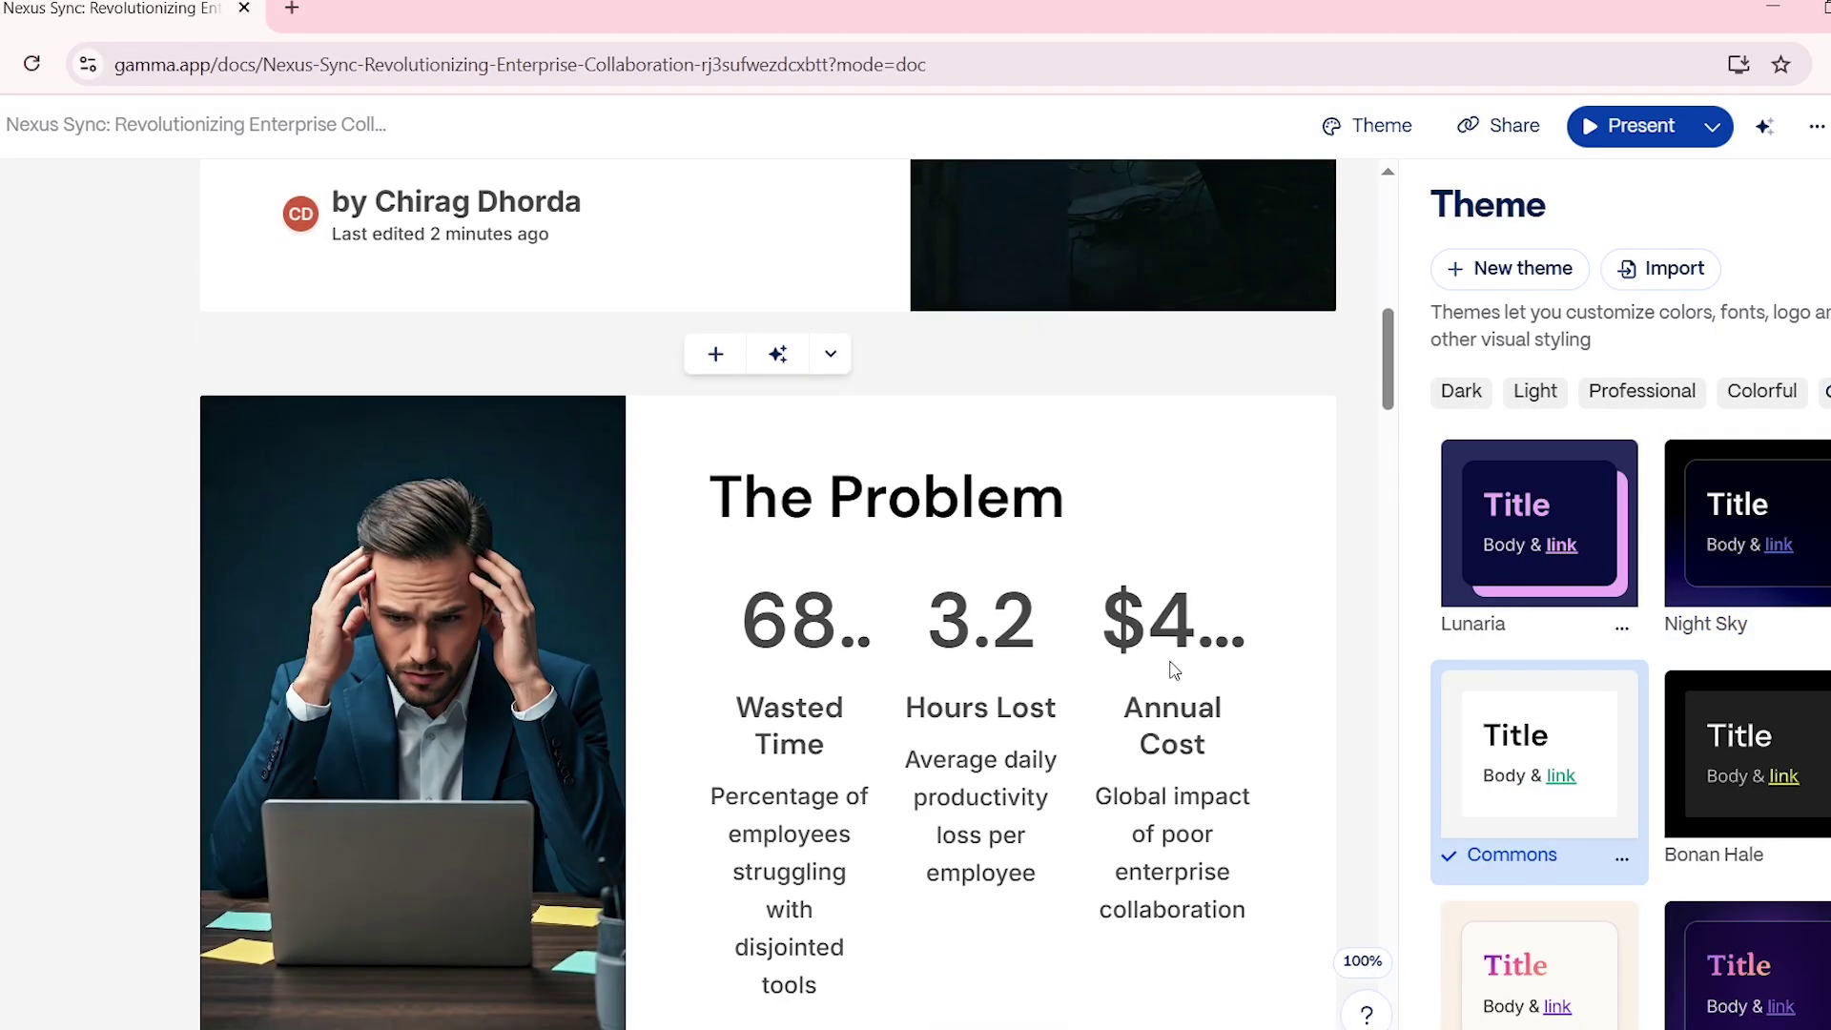
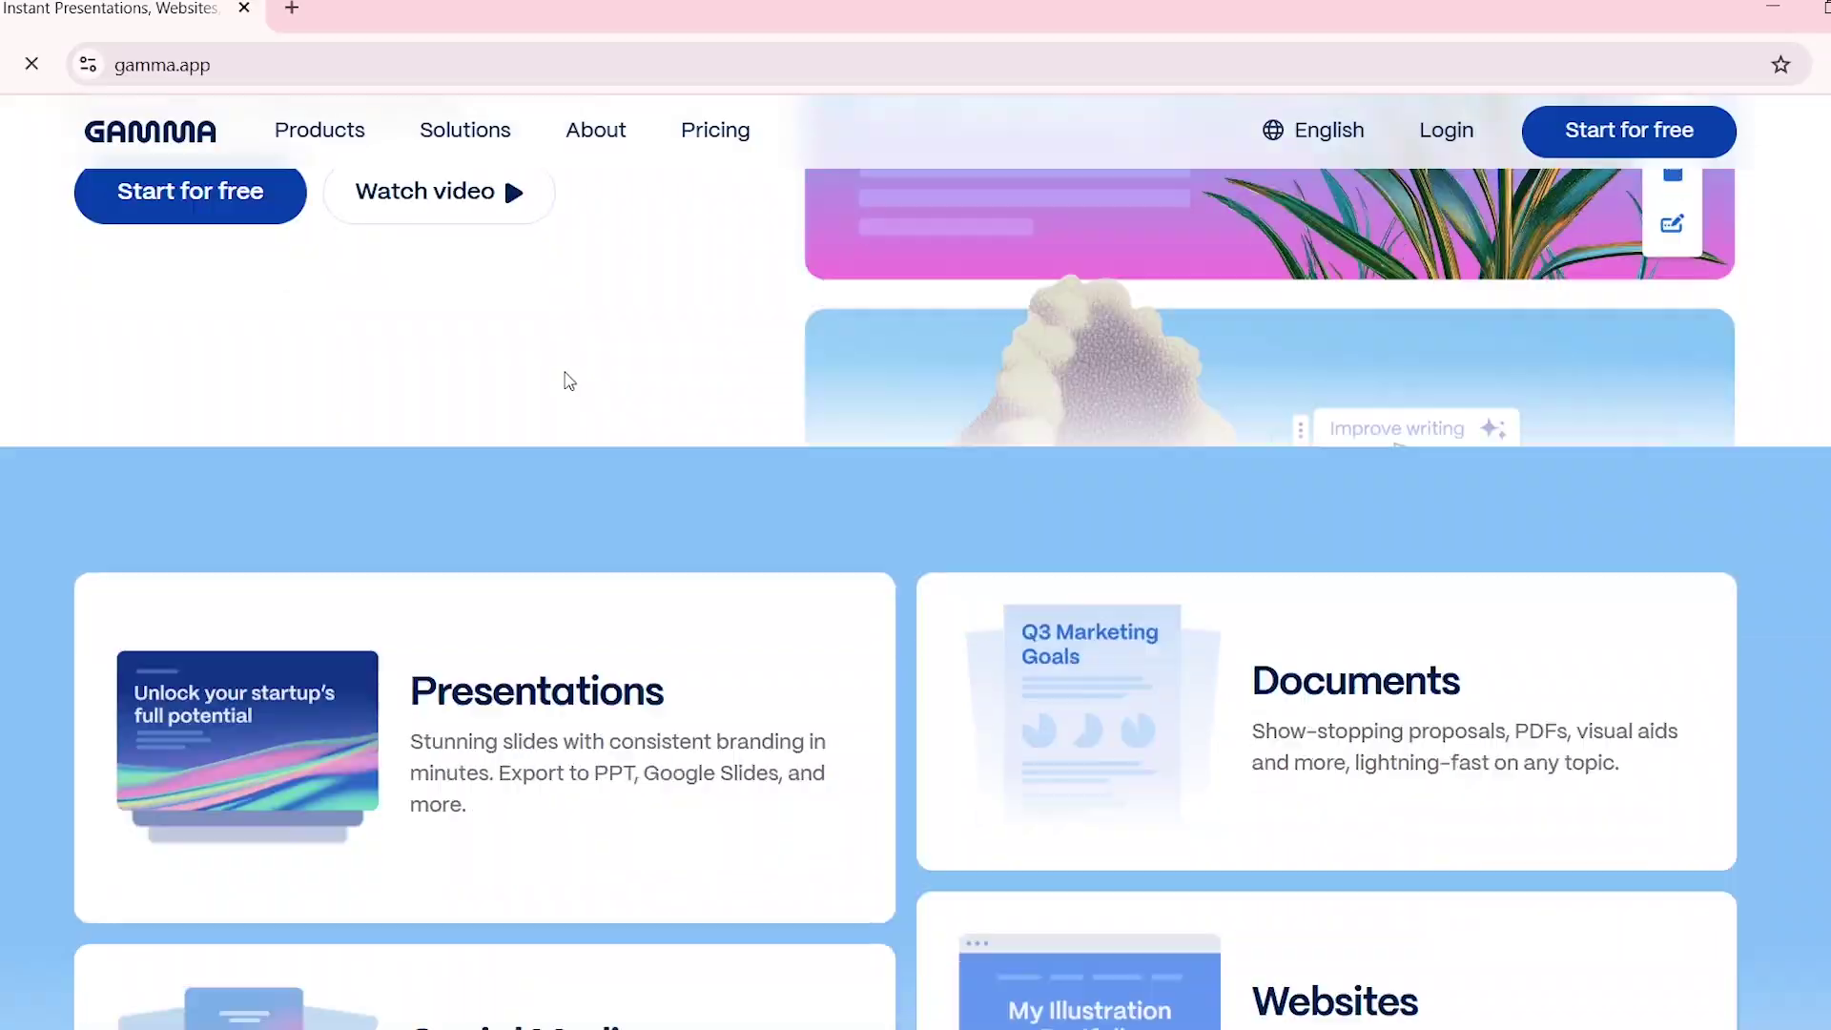
scroll(568, 380, "down", 3)
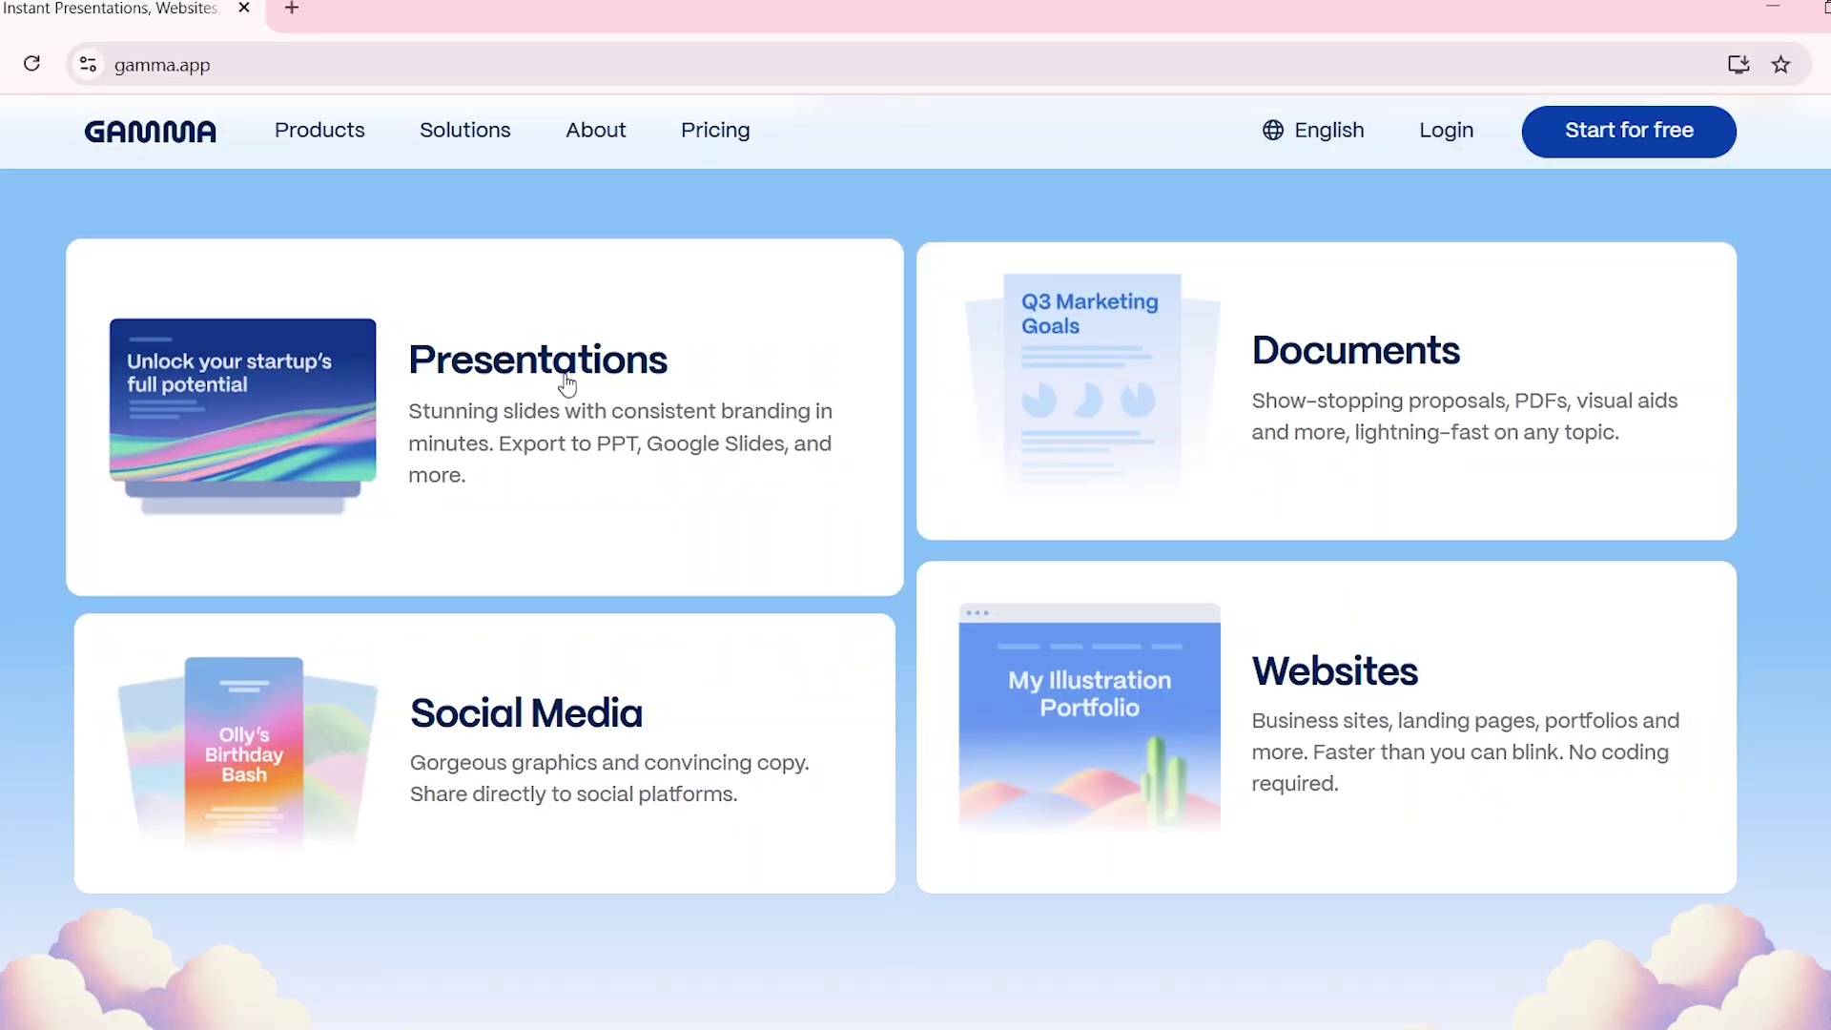